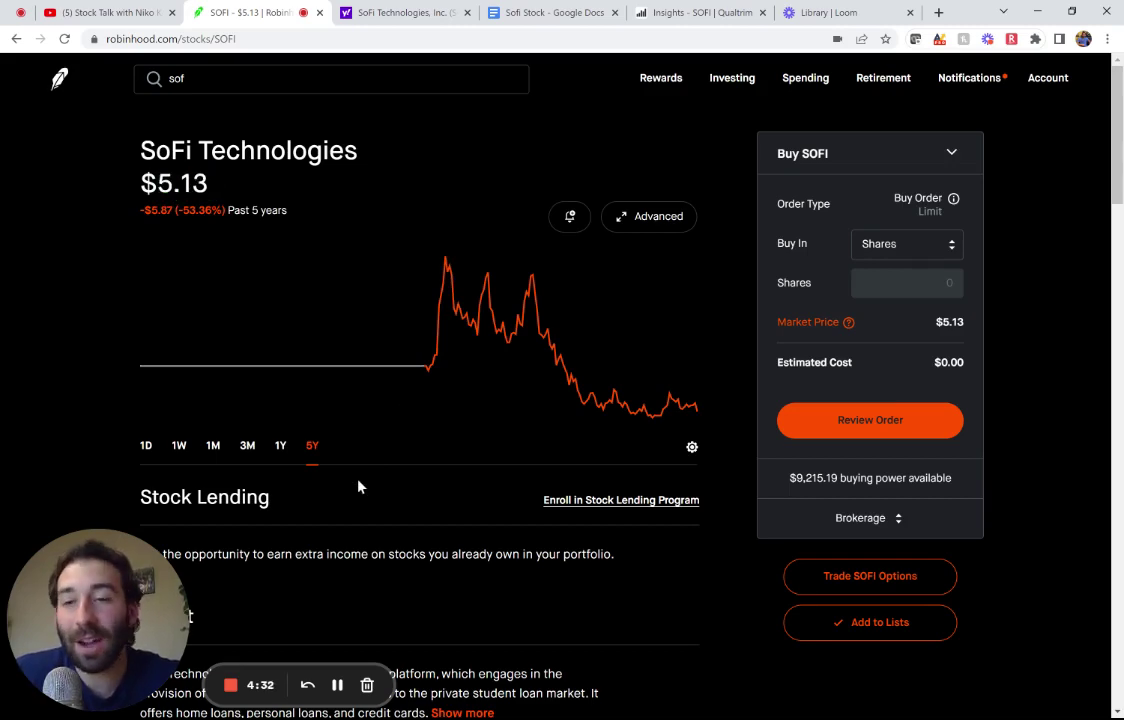
Switch SoFi's Robinhood chart to the 1Y range, showing $5.13, down 24.78%
click(274, 456)
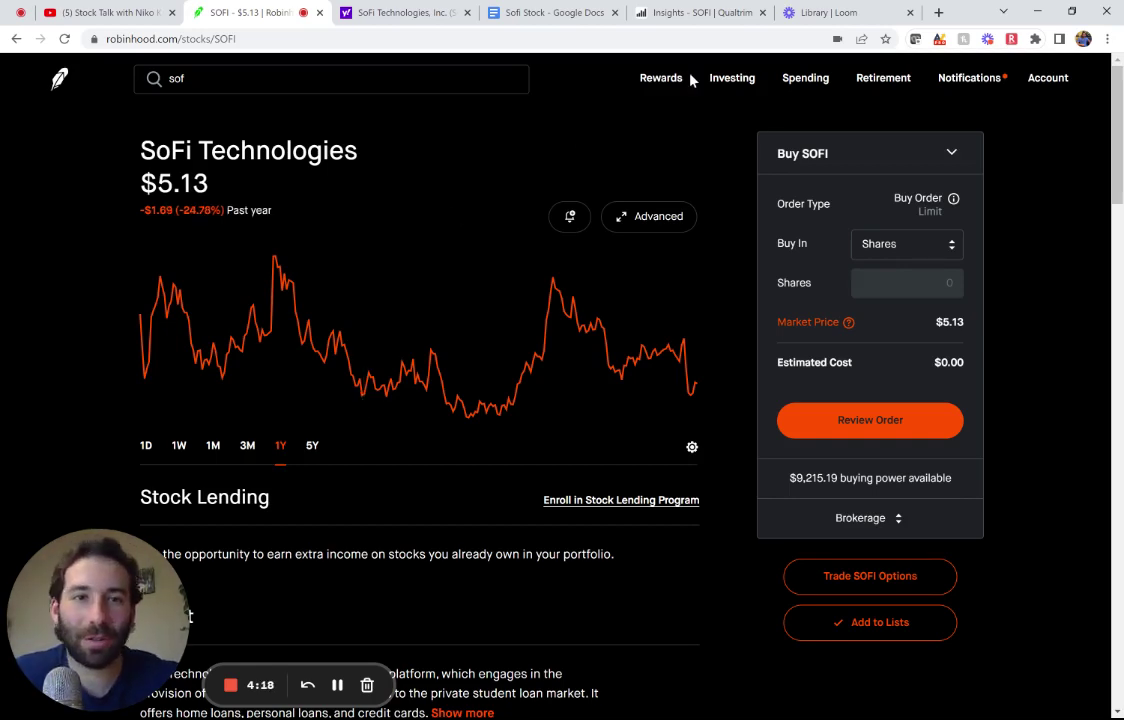
On SoFi's Qualtrim Insights page, inspect the enlarged annual Revenue chart
click(697, 15)
drag(1118, 127, 1118, 187)
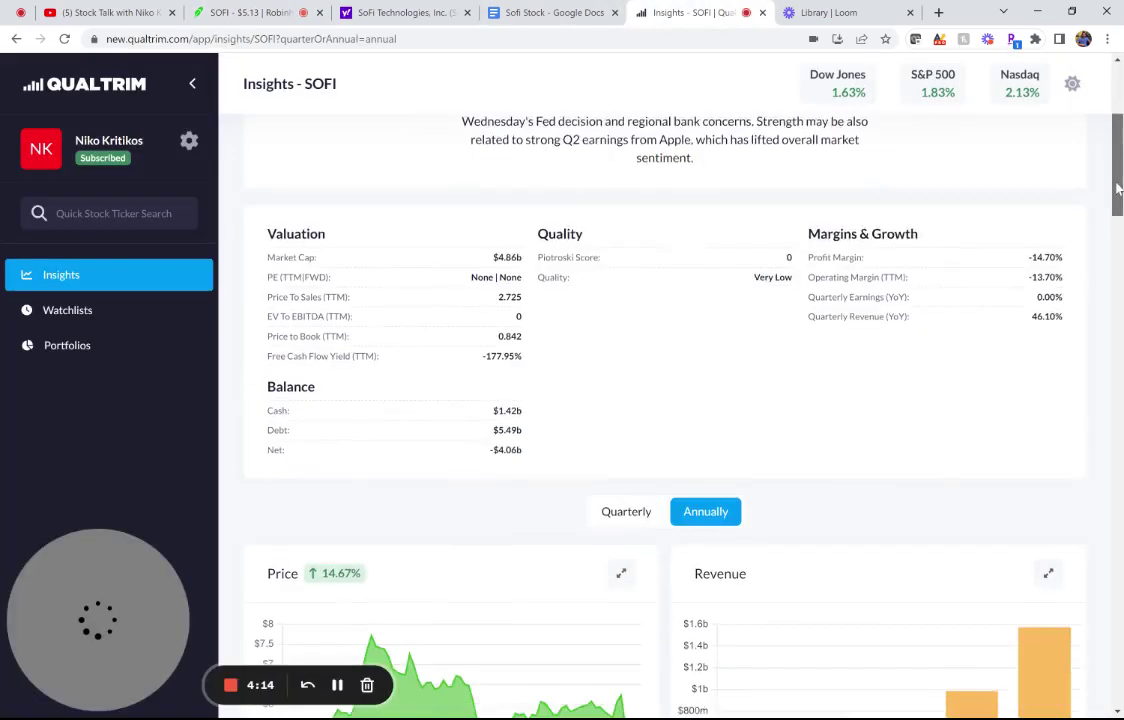
scroll(1066, 225, down, 4)
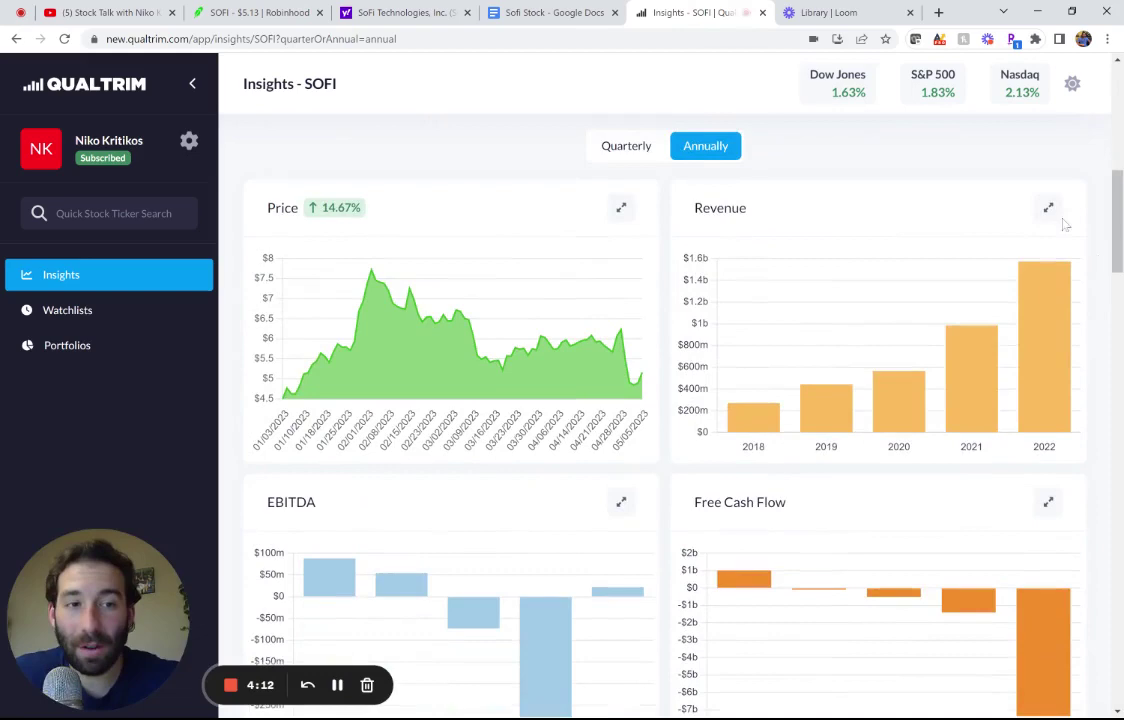
click(1050, 214)
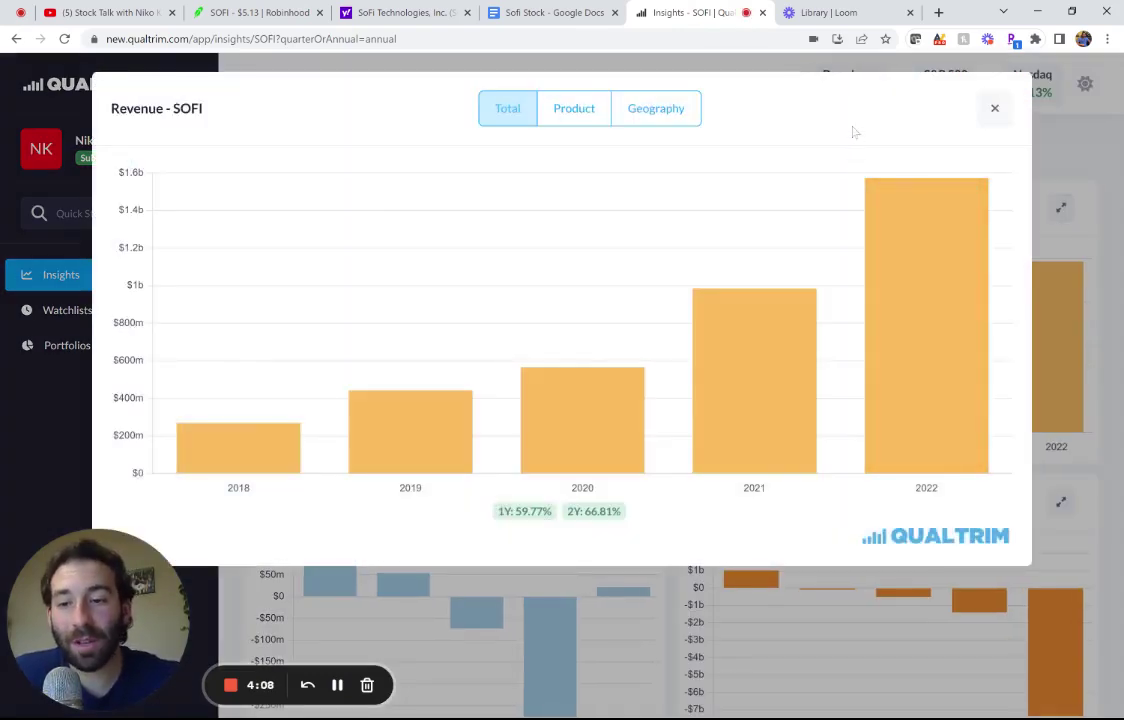
click(995, 108)
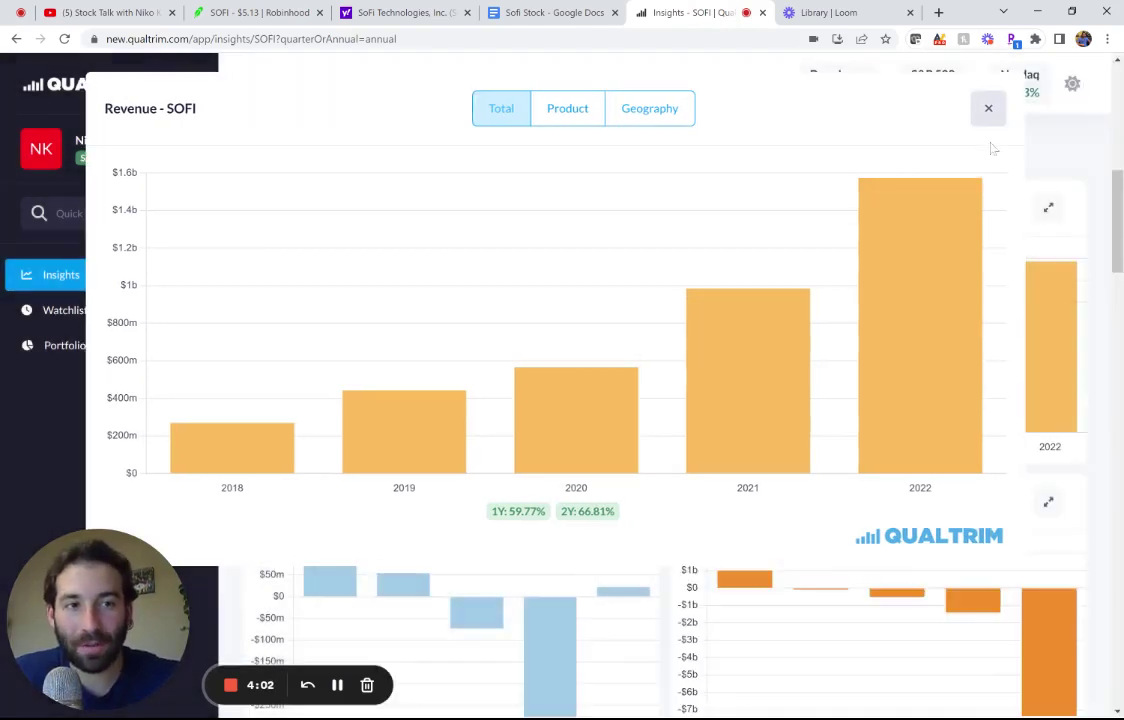
Inspect the enlarged annual Net Income chart's yearly values
scroll(1118, 240, down, 2)
scroll(1118, 240, down, 2)
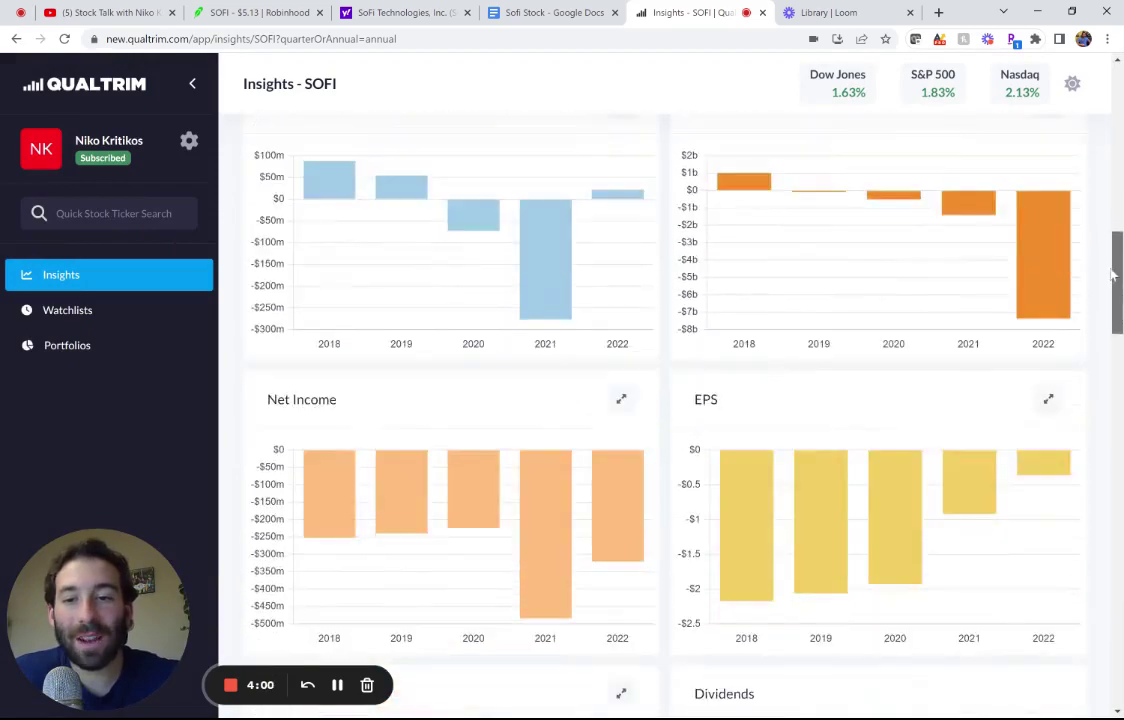
click(627, 401)
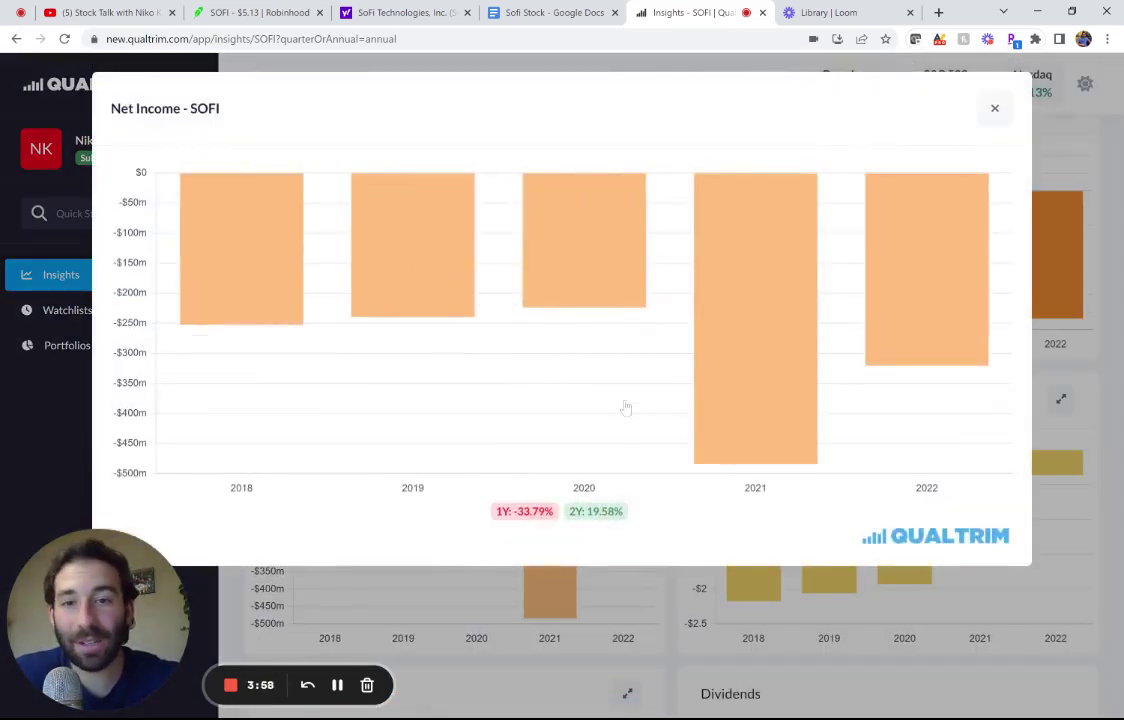
mouse_move(285, 296)
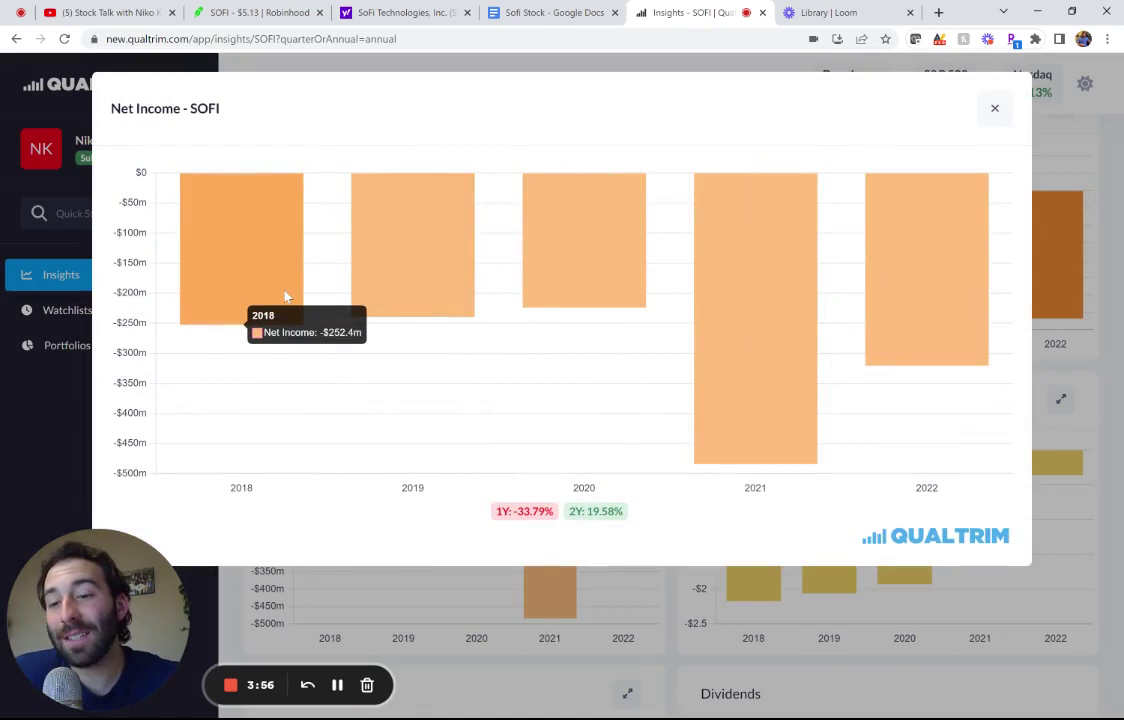
mouse_move(891, 259)
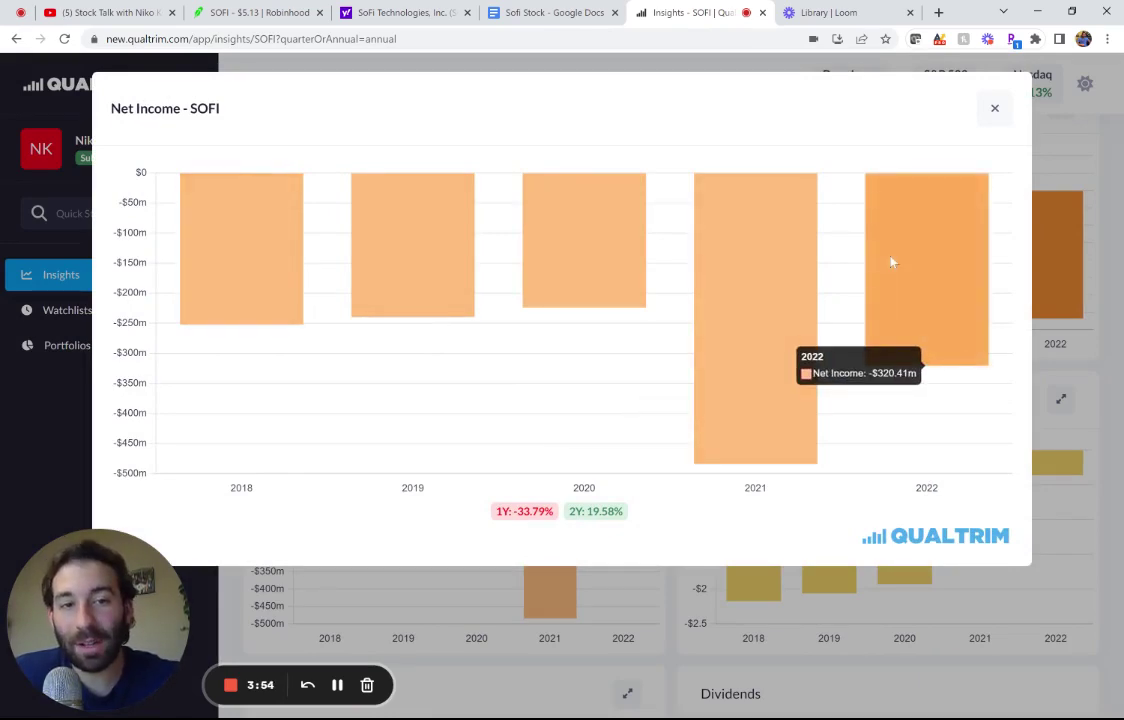
click(994, 108)
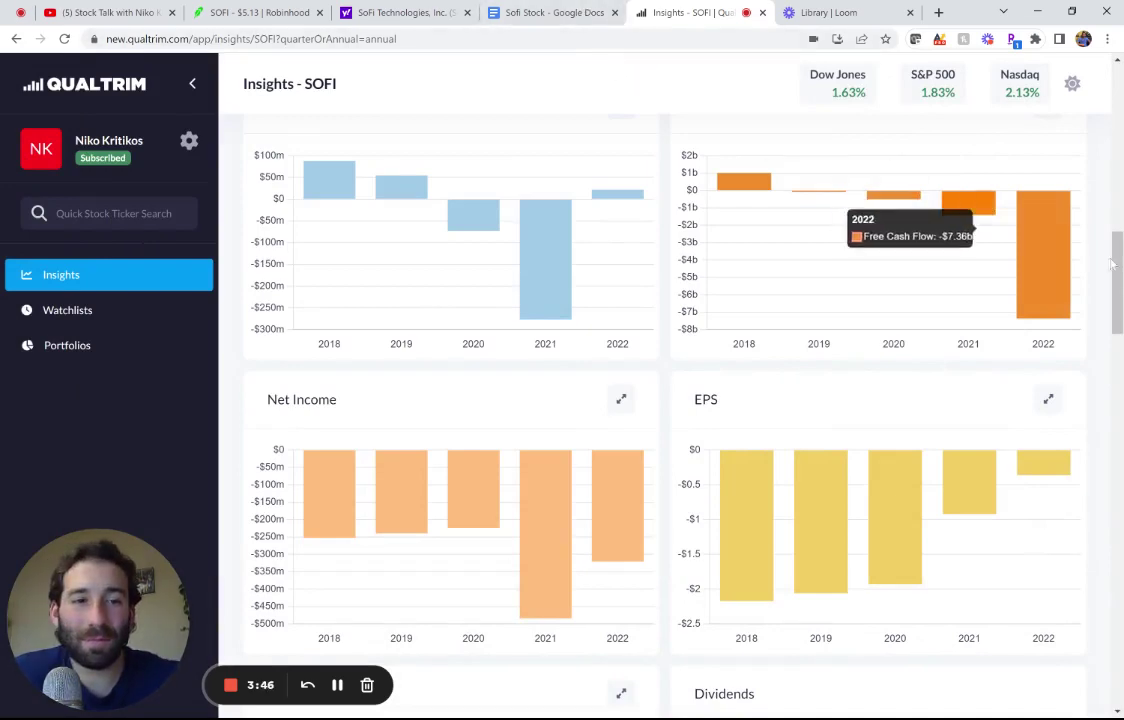
scroll(1114, 255, up, 3)
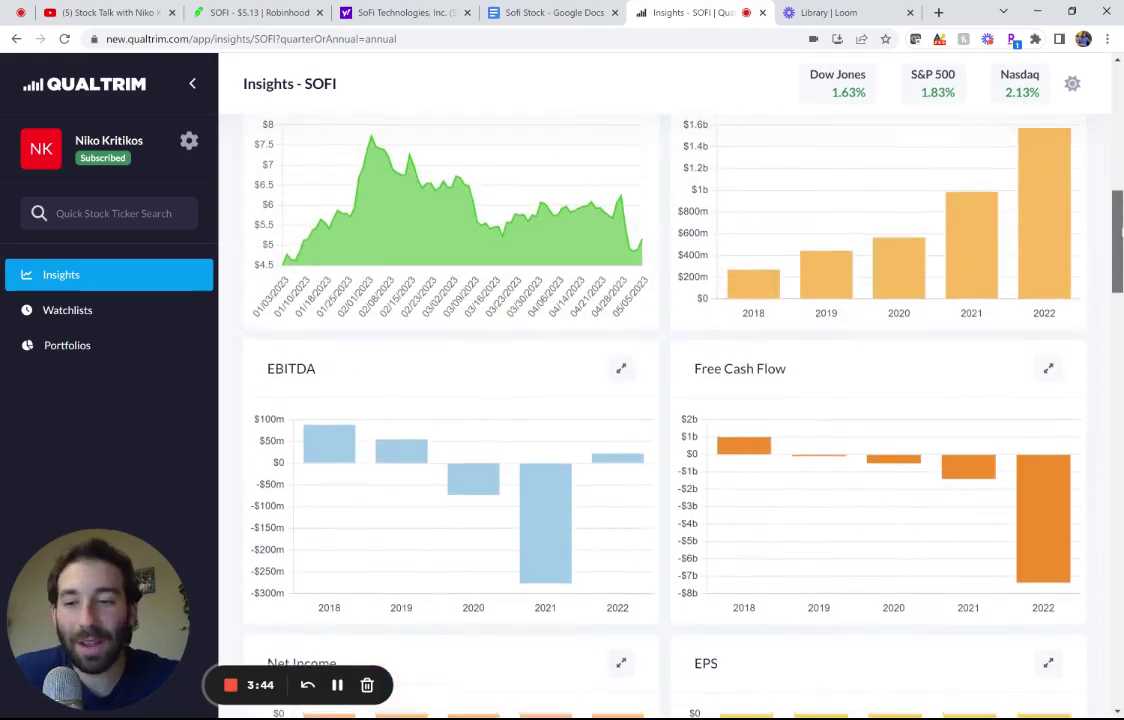
drag(1121, 232, 1085, 433)
Show only Price to Sales on the enlarged Valuation chart, peaking at 8.46 in 2021
click(621, 374)
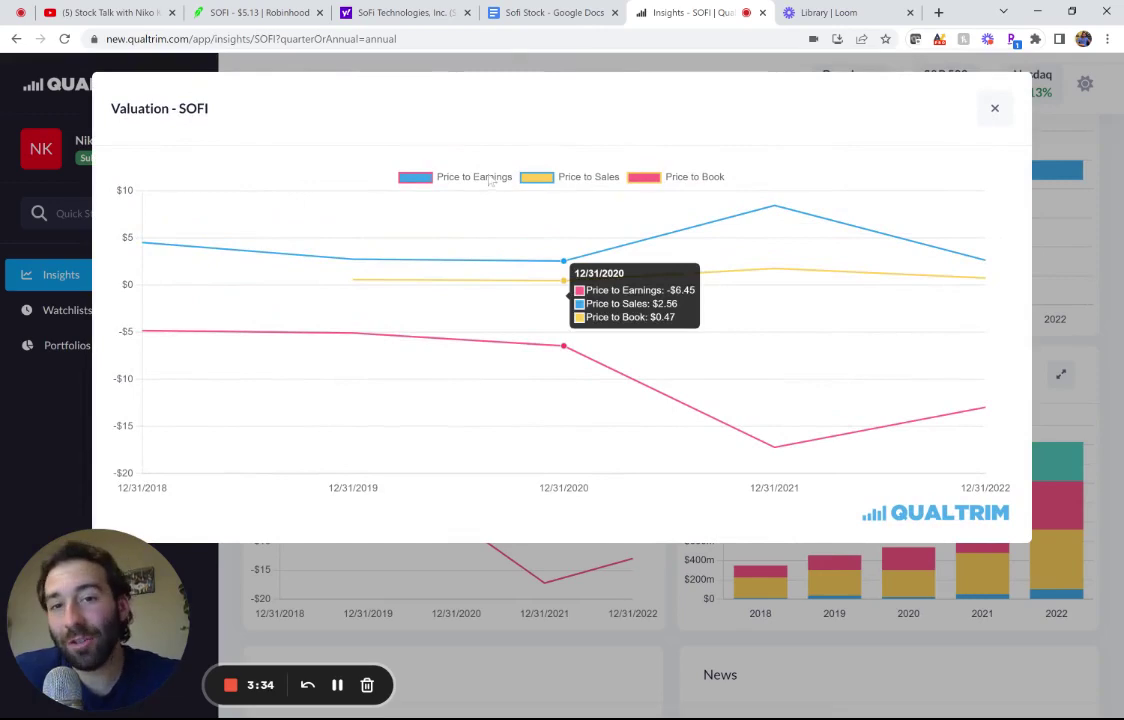
click(490, 180)
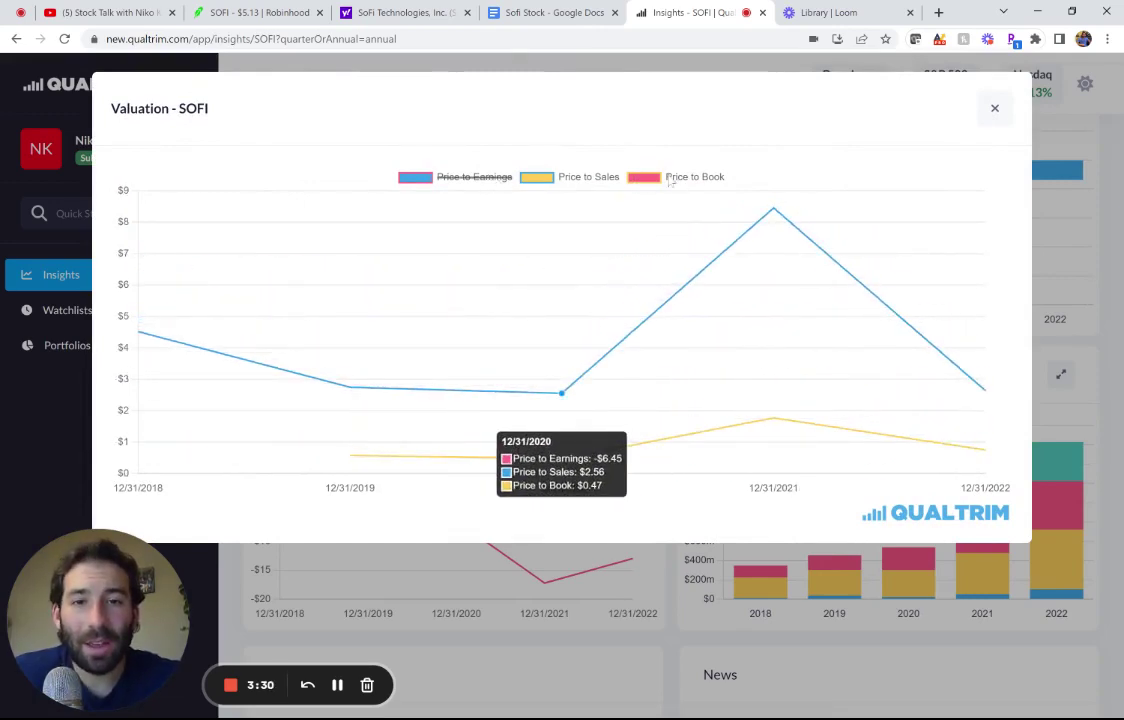
click(690, 178)
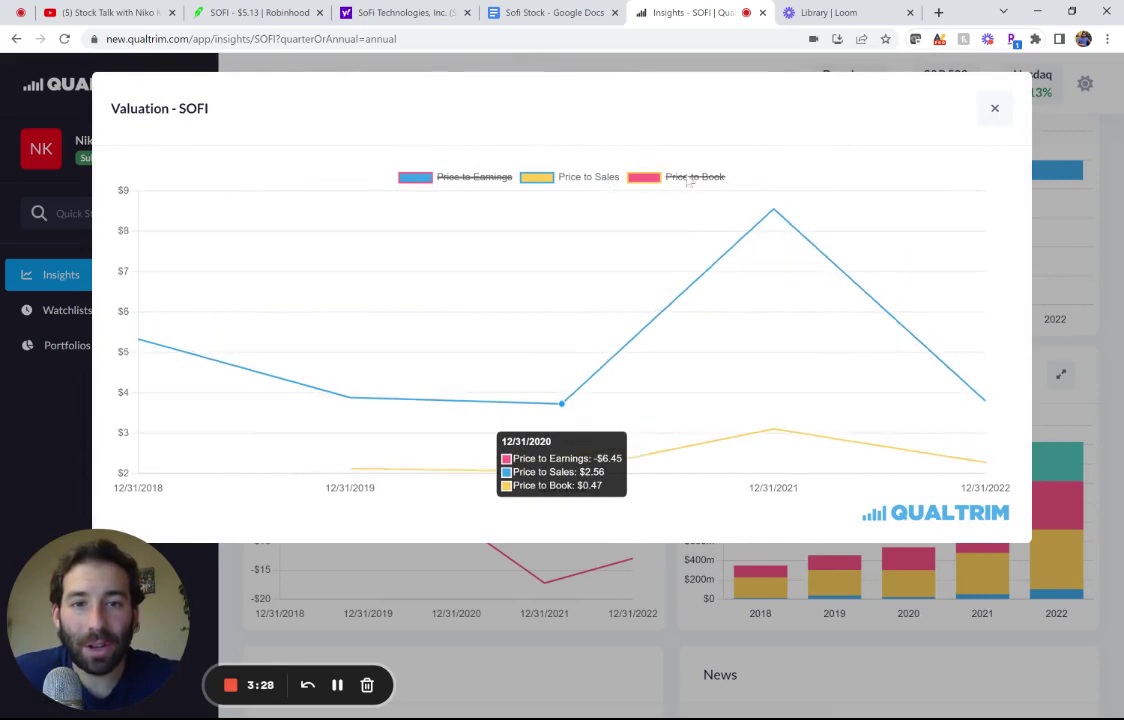
mouse_move(790, 260)
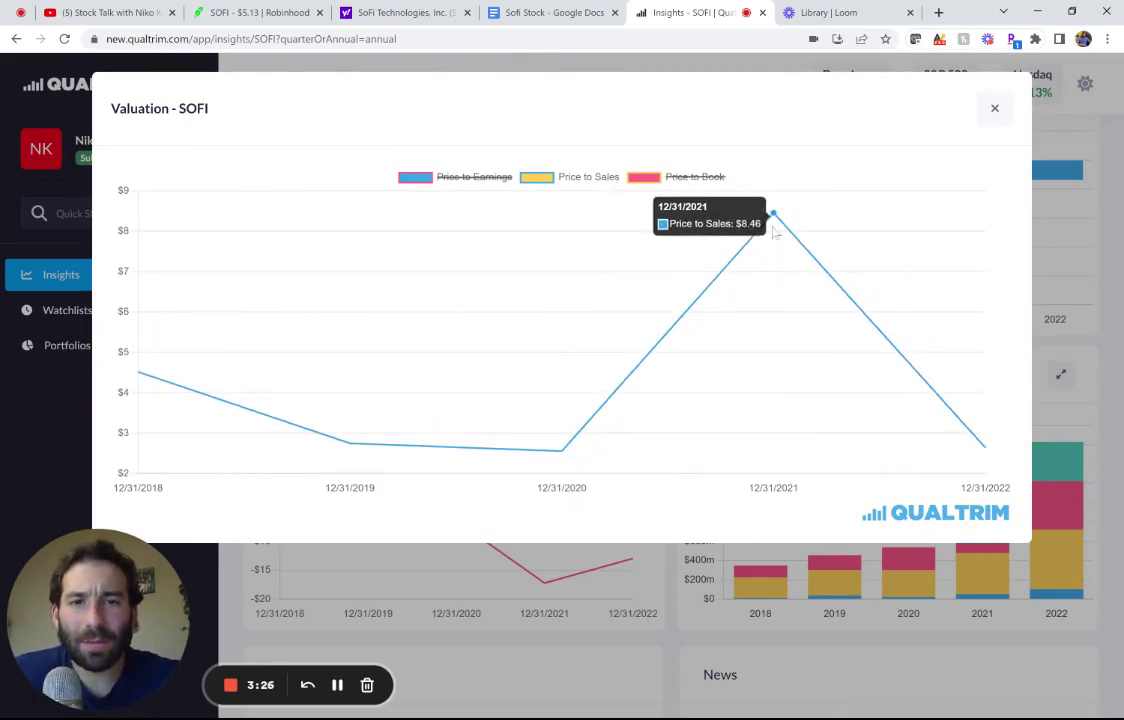
mouse_move(991, 447)
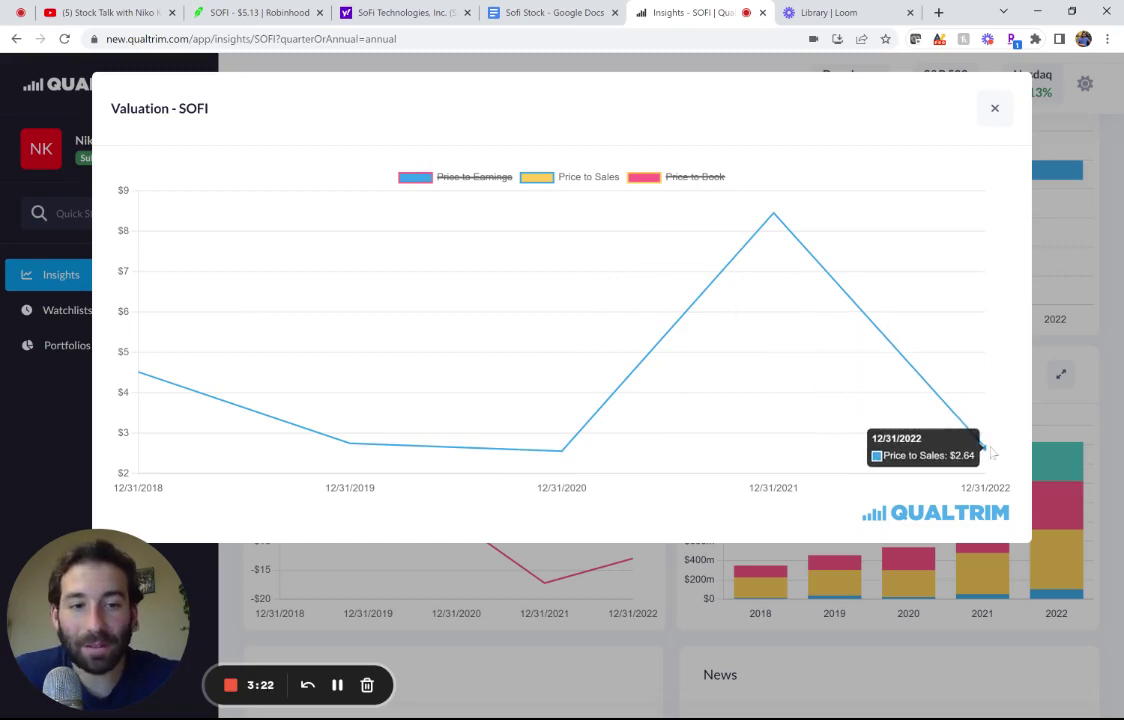
Scroll through the Sofi Stock checklist answers for criteria 1 through 14
click(575, 13)
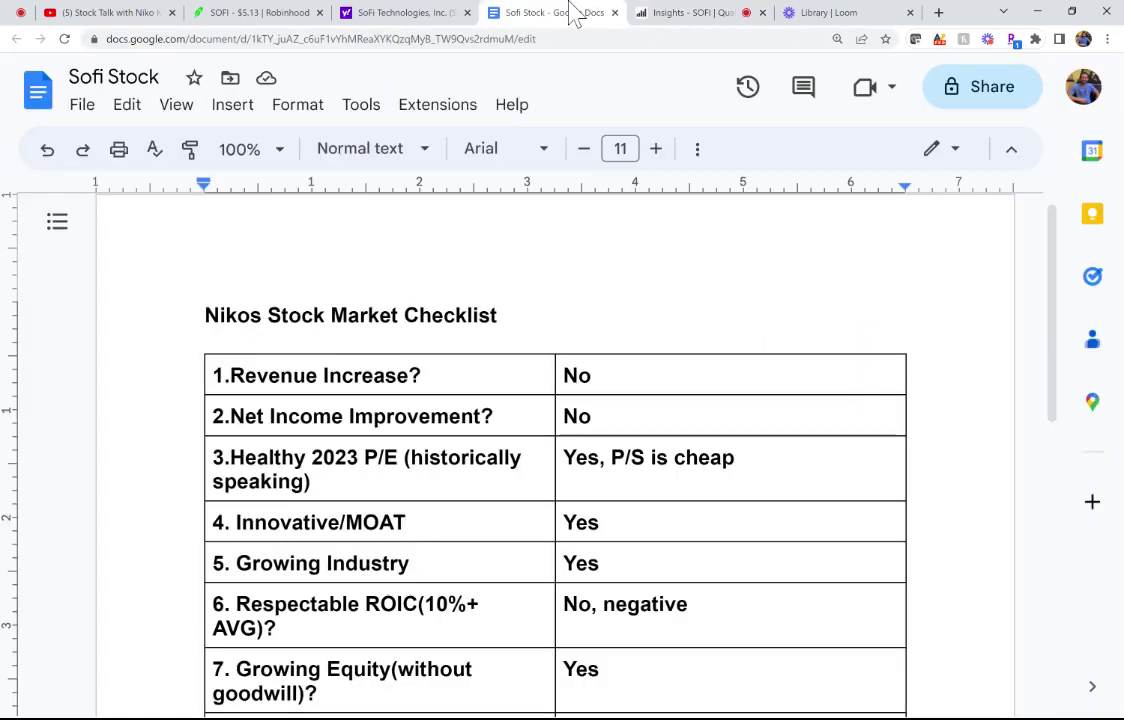
scroll(1037, 369, down, 2)
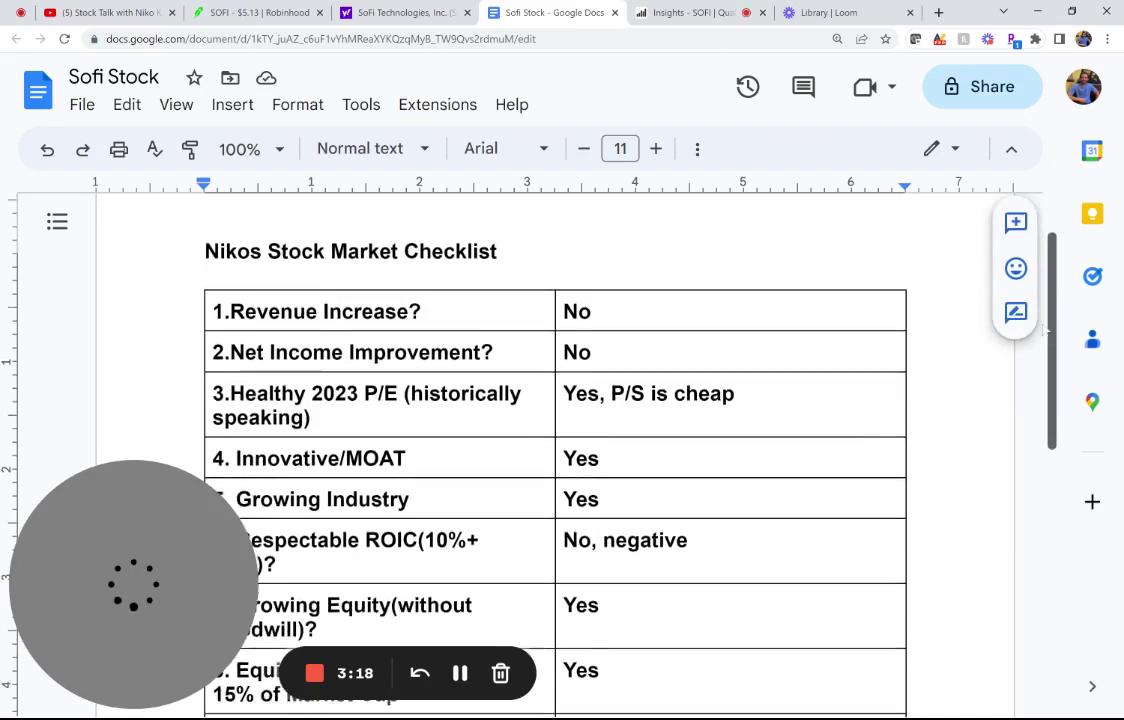
scroll(1037, 369, down, 1)
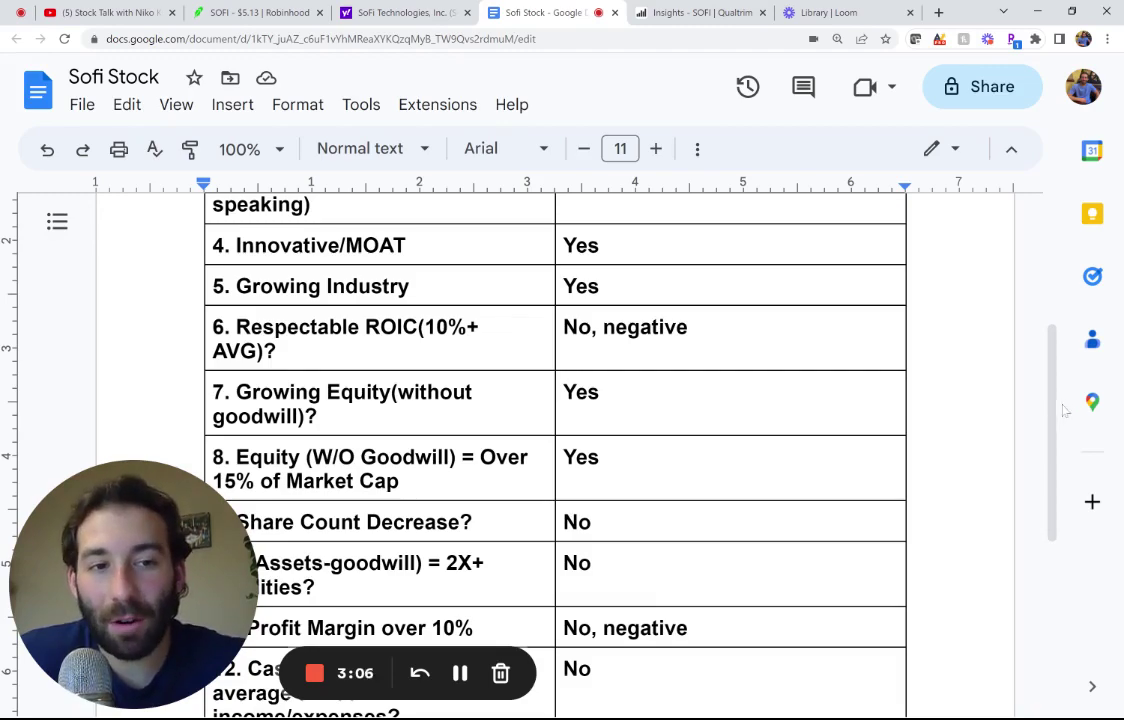
scroll(1046, 402, down, 1)
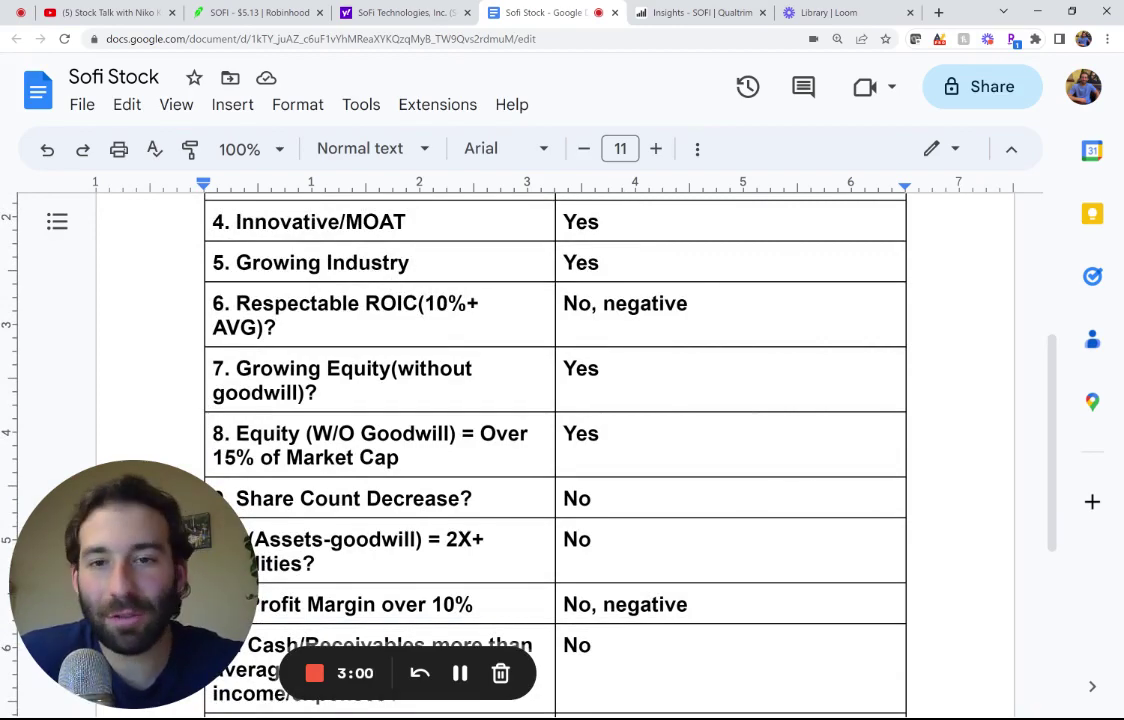
scroll(1056, 402, down, 2)
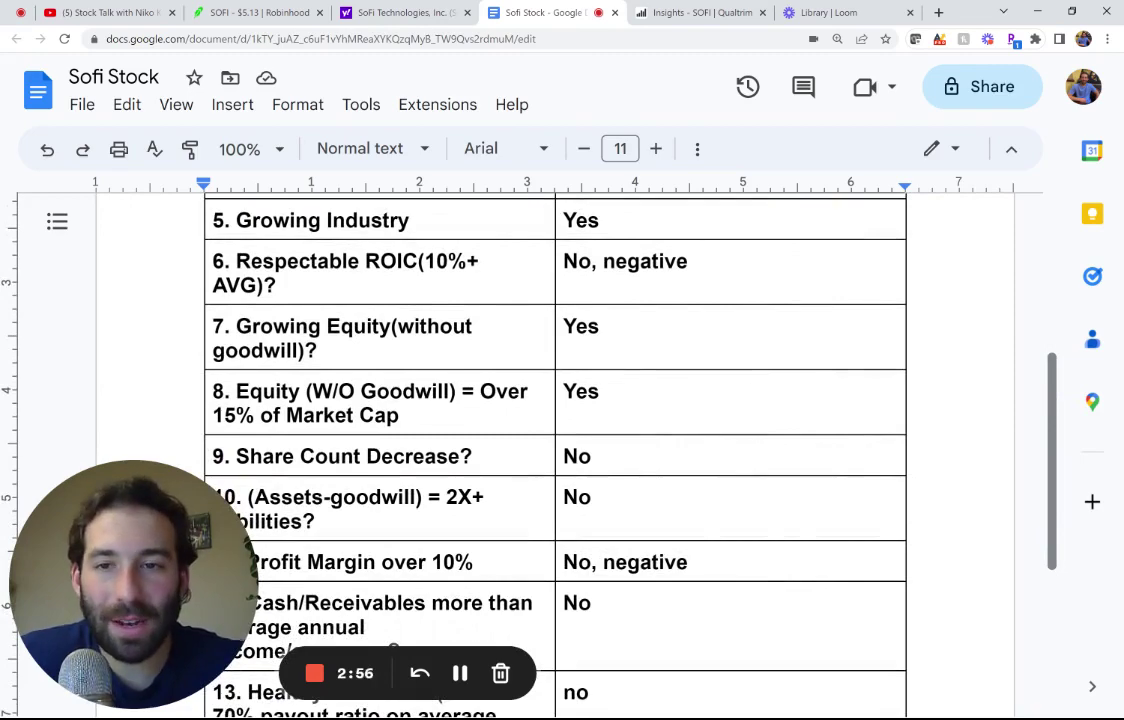
scroll(1056, 402, down, 3)
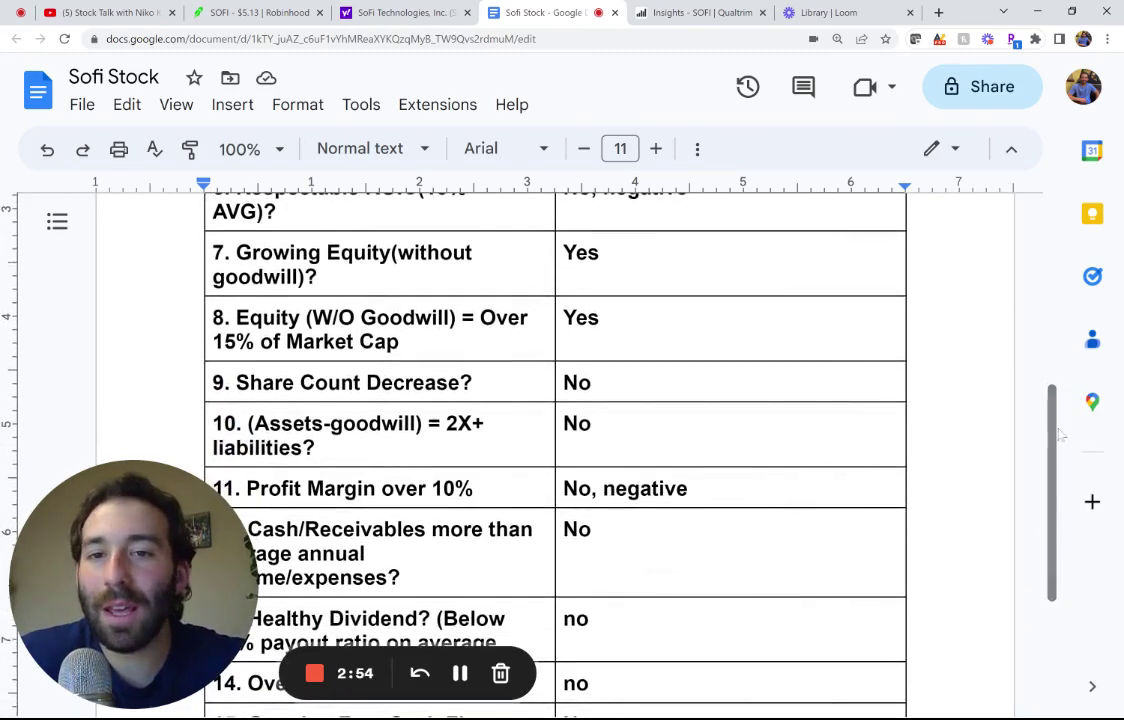
Review SoFi's Yahoo Finance balance sheet with Total Assets collapsed, then return to the checklist
click(388, 12)
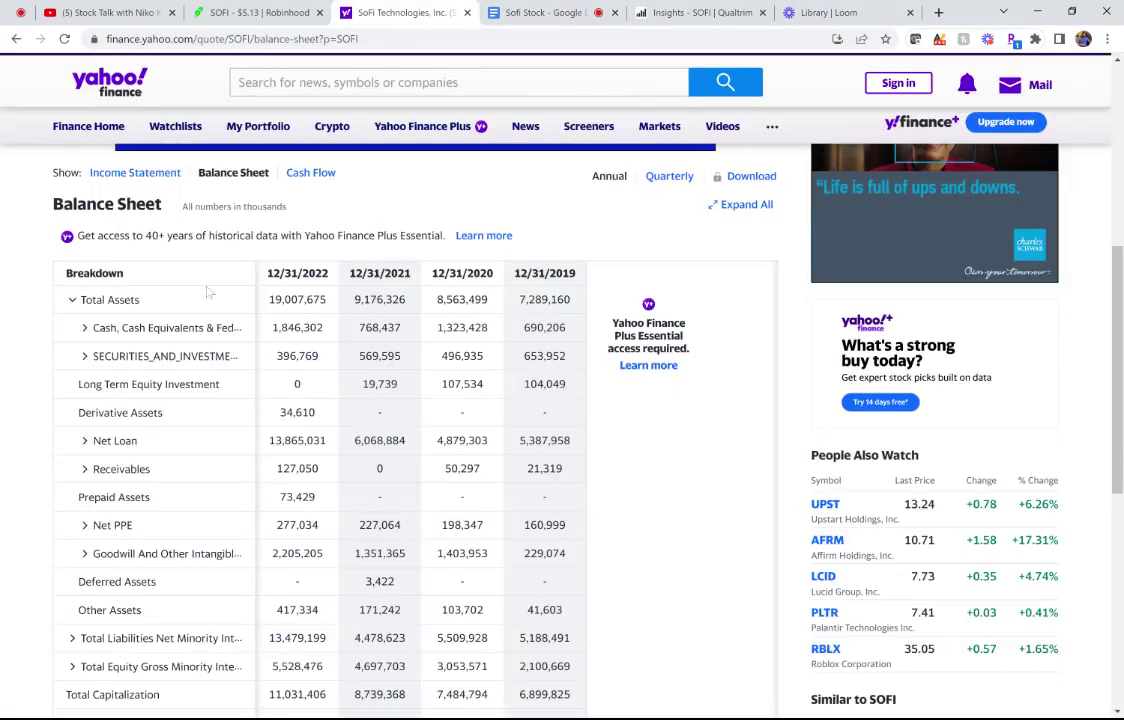
click(76, 310)
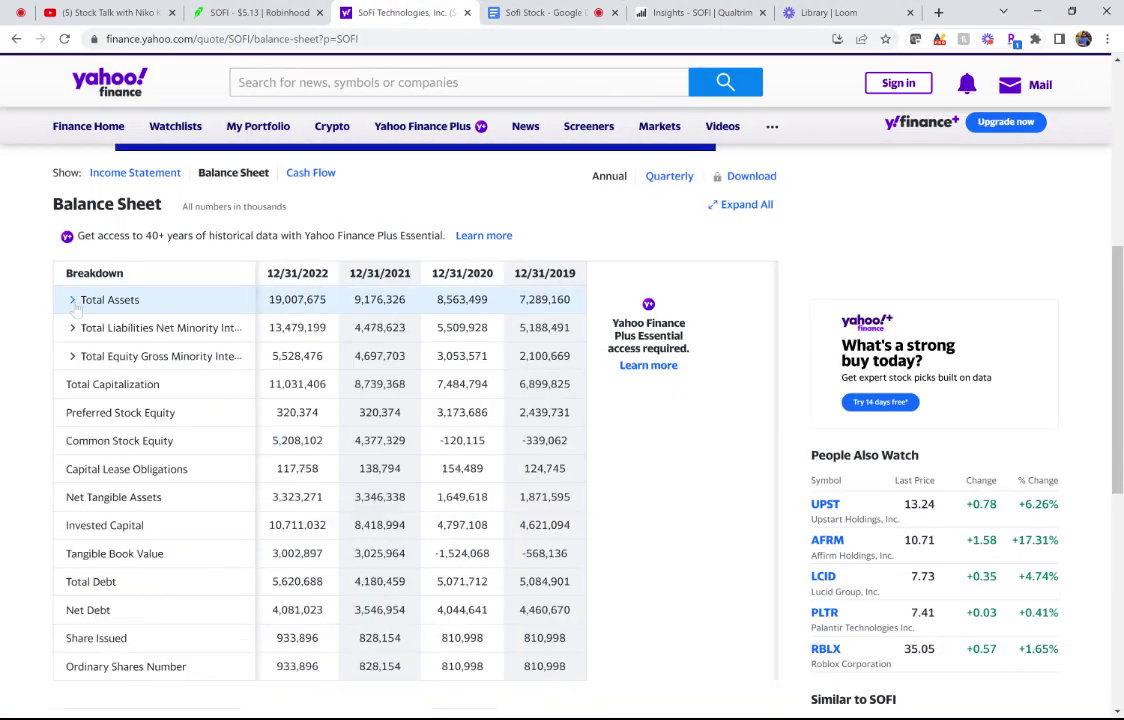
click(76, 310)
click(76, 310)
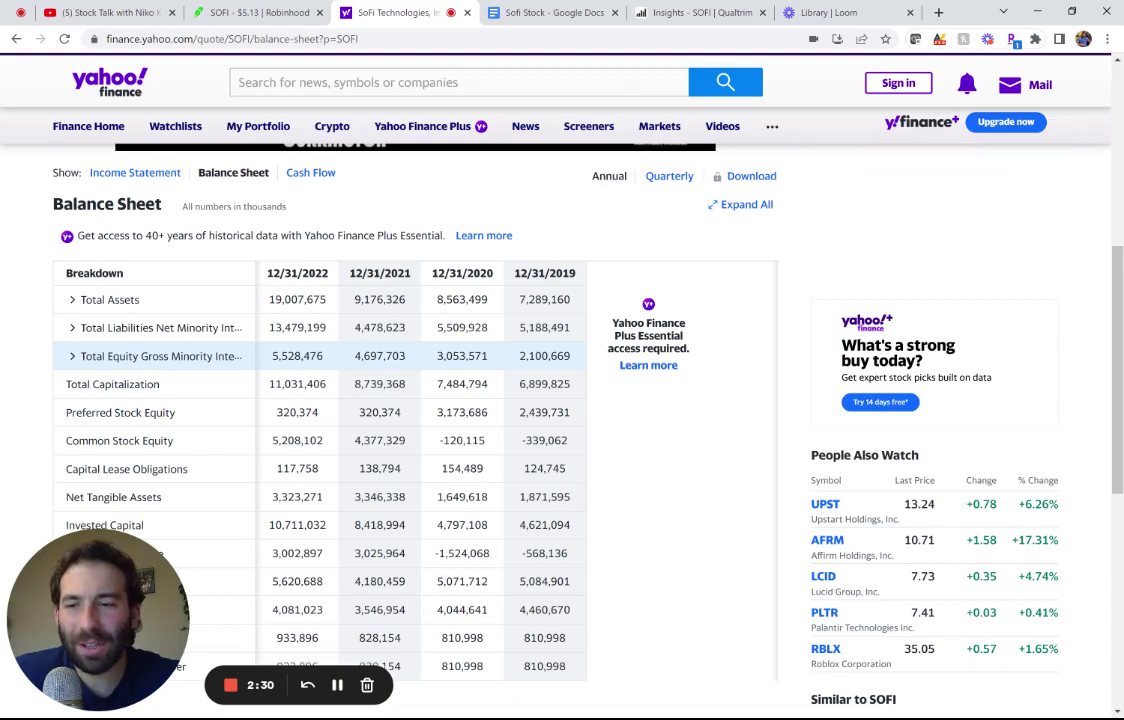
click(527, 12)
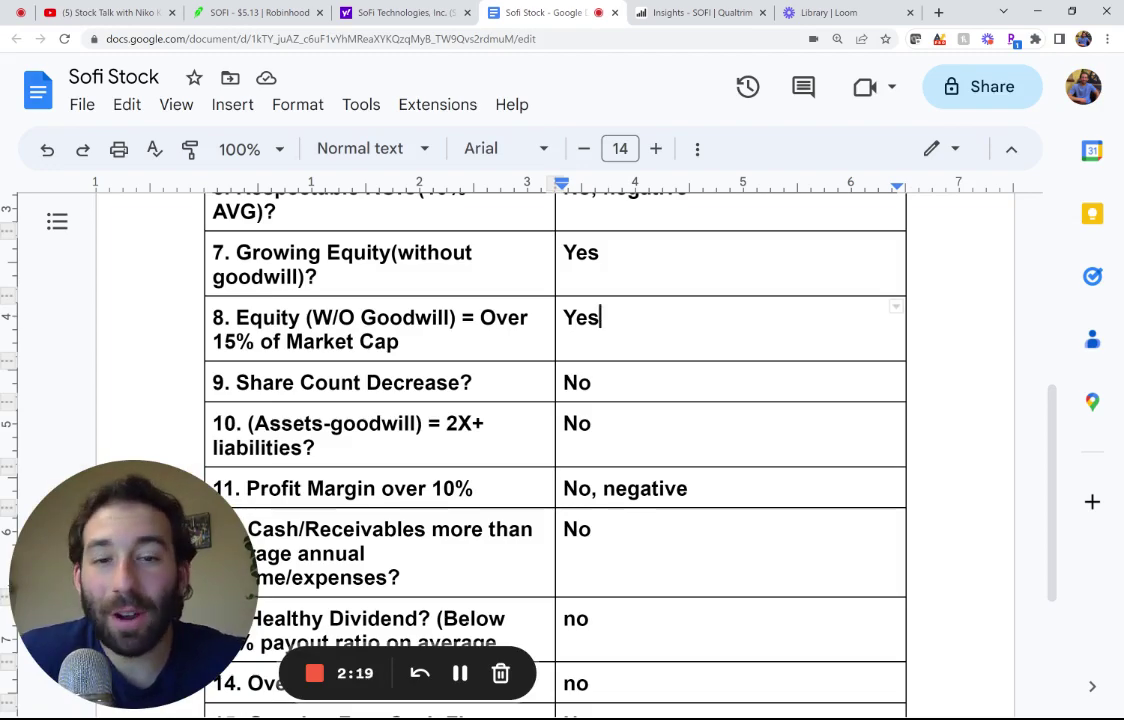
Scroll down to the 5/15 total and move from criterion 8's answer to criterion 9's
scroll(1058, 487, down, 1)
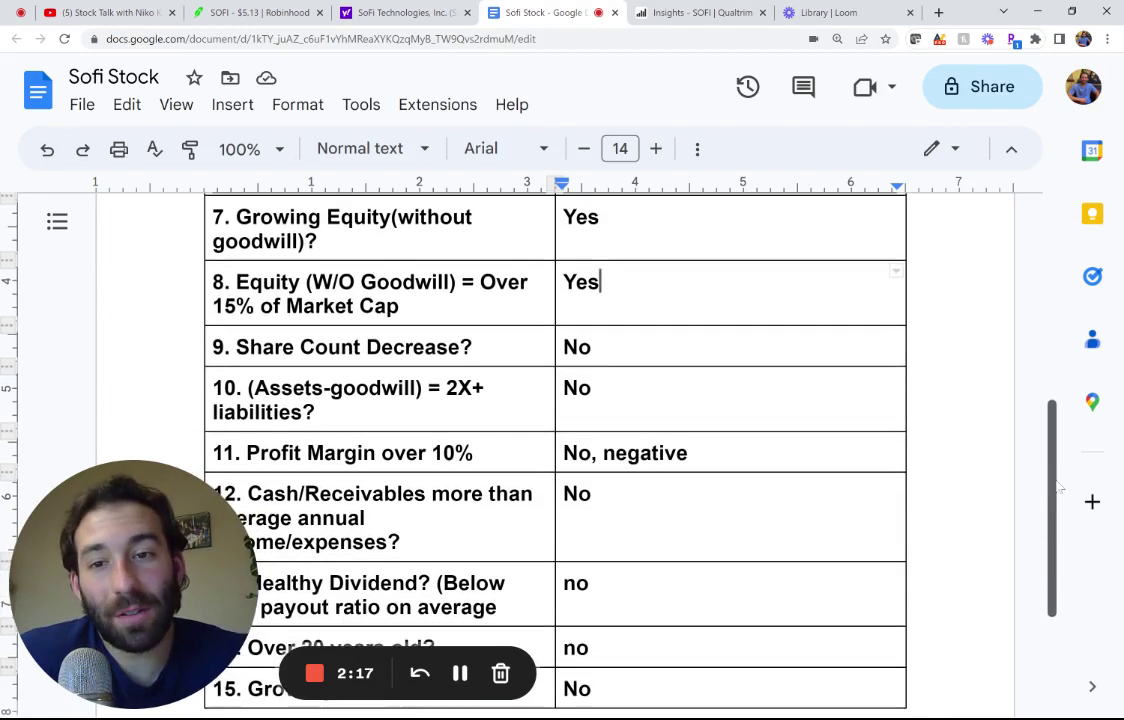
scroll(1058, 487, down, 1)
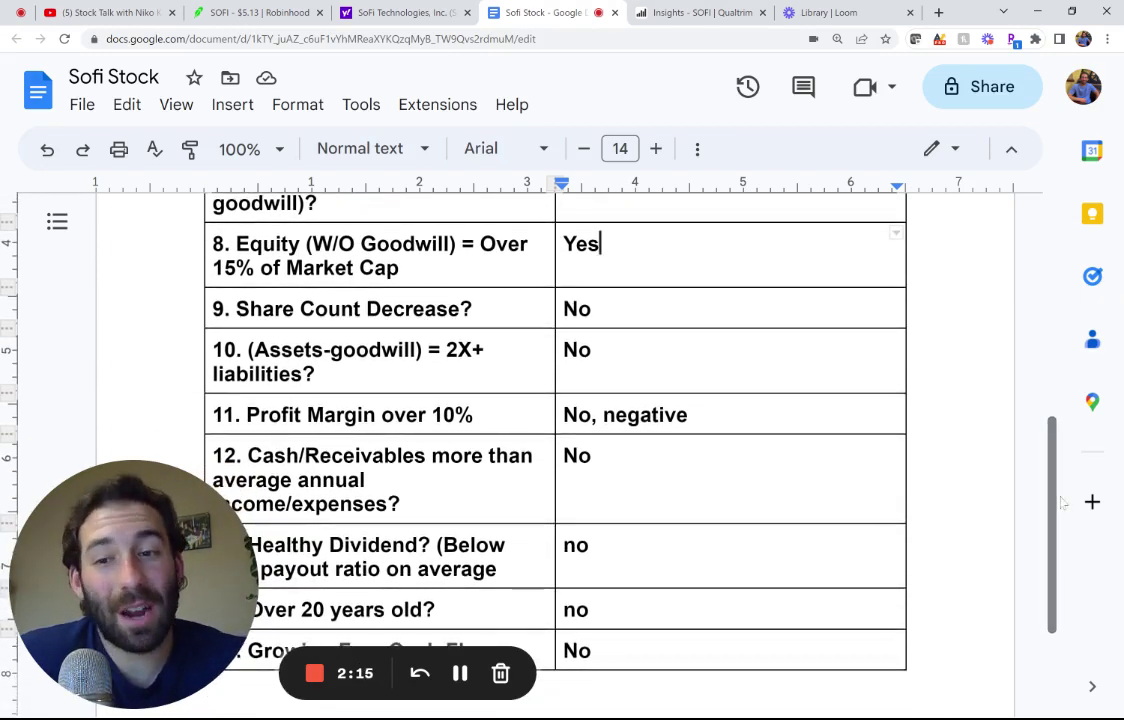
scroll(1064, 506, down, 1)
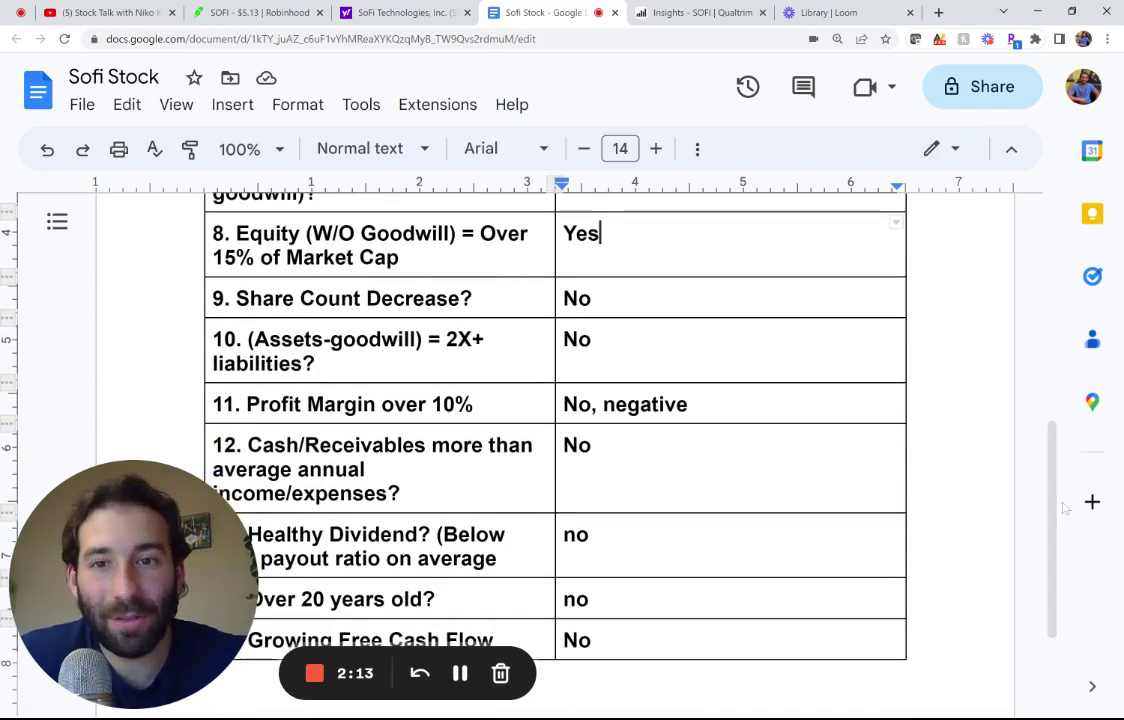
scroll(1064, 506, down, 1)
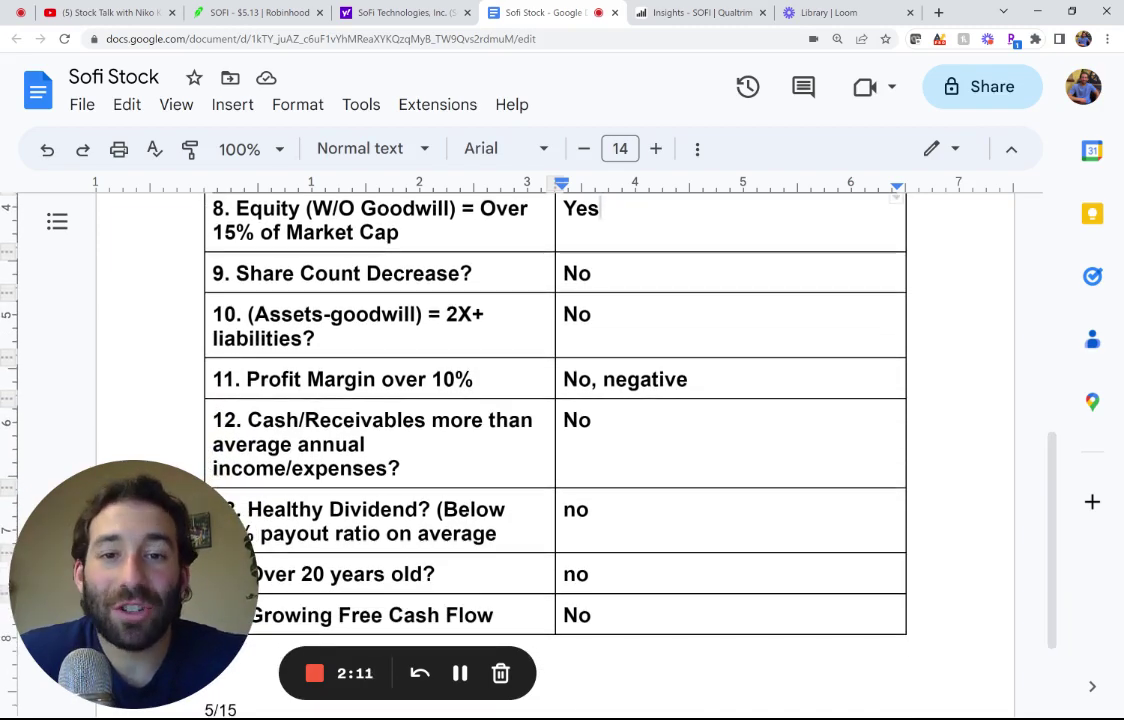
key(Down)
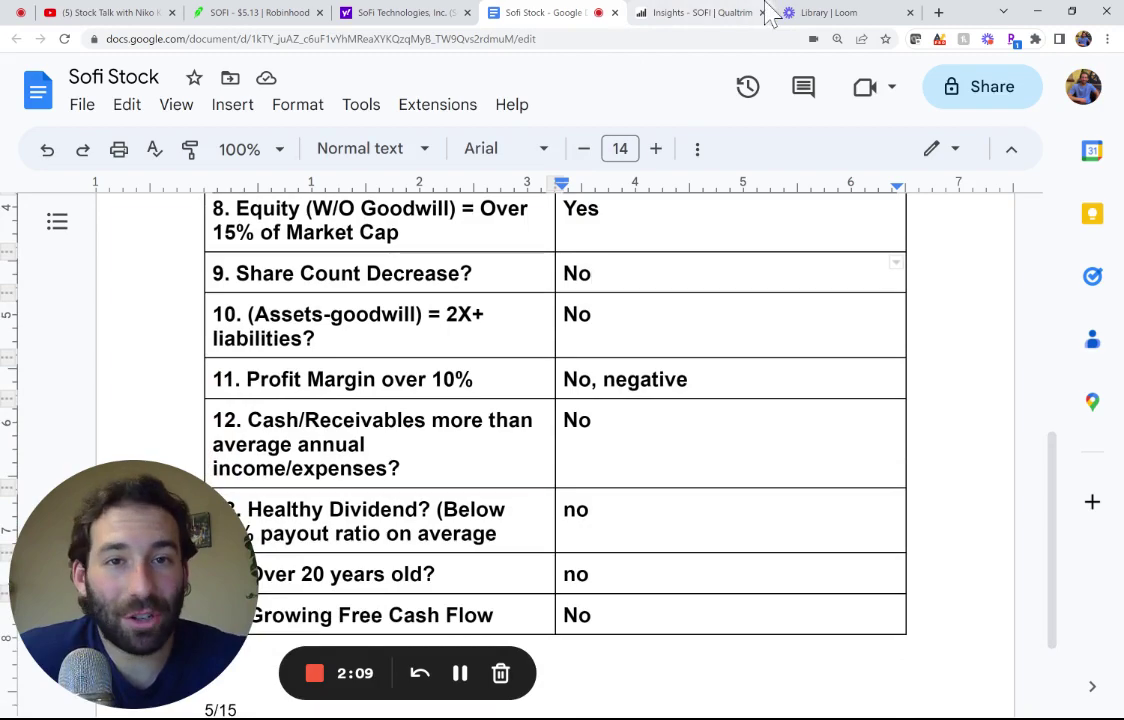
Inspect SoFi's Shares Outstanding chart, rising from 116.15m in 2020 to 900.89m in 2022
click(735, 13)
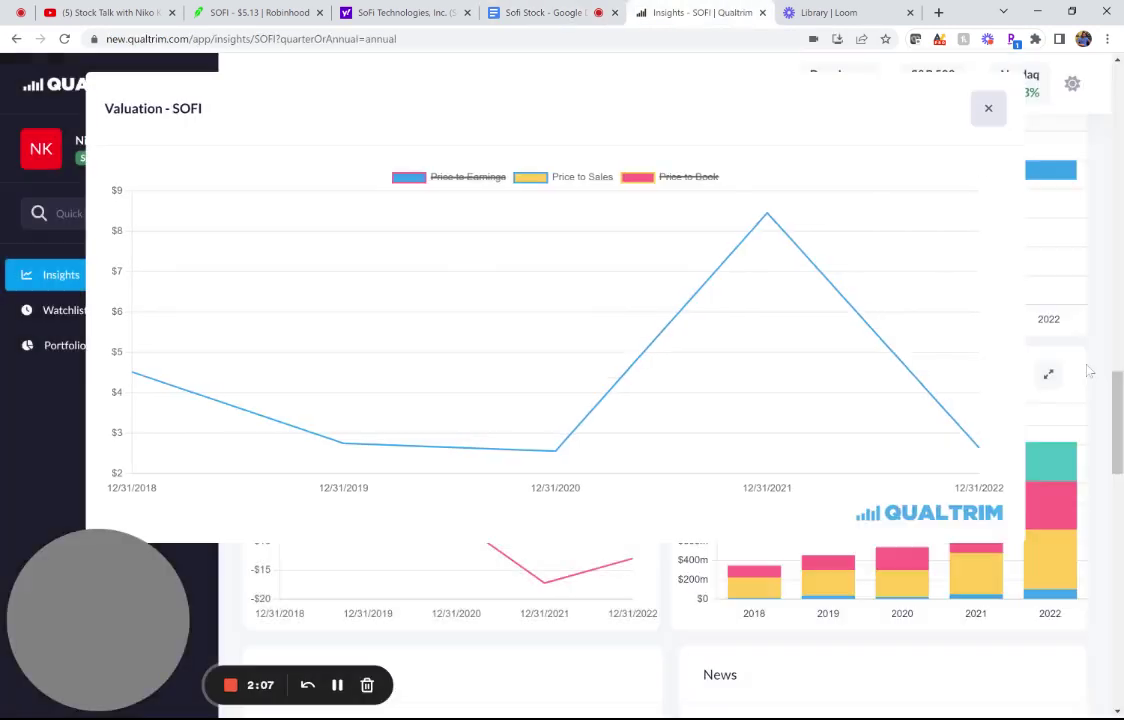
click(1090, 371)
scroll(1090, 371, up, 3)
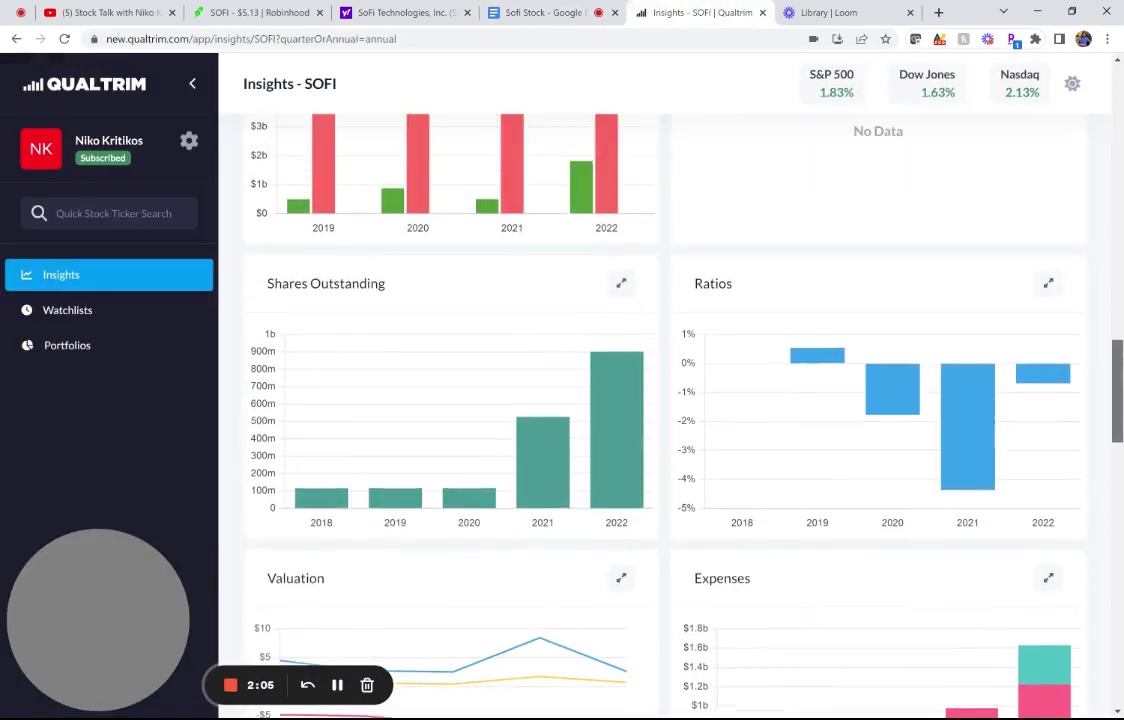
scroll(1120, 384, up, 2)
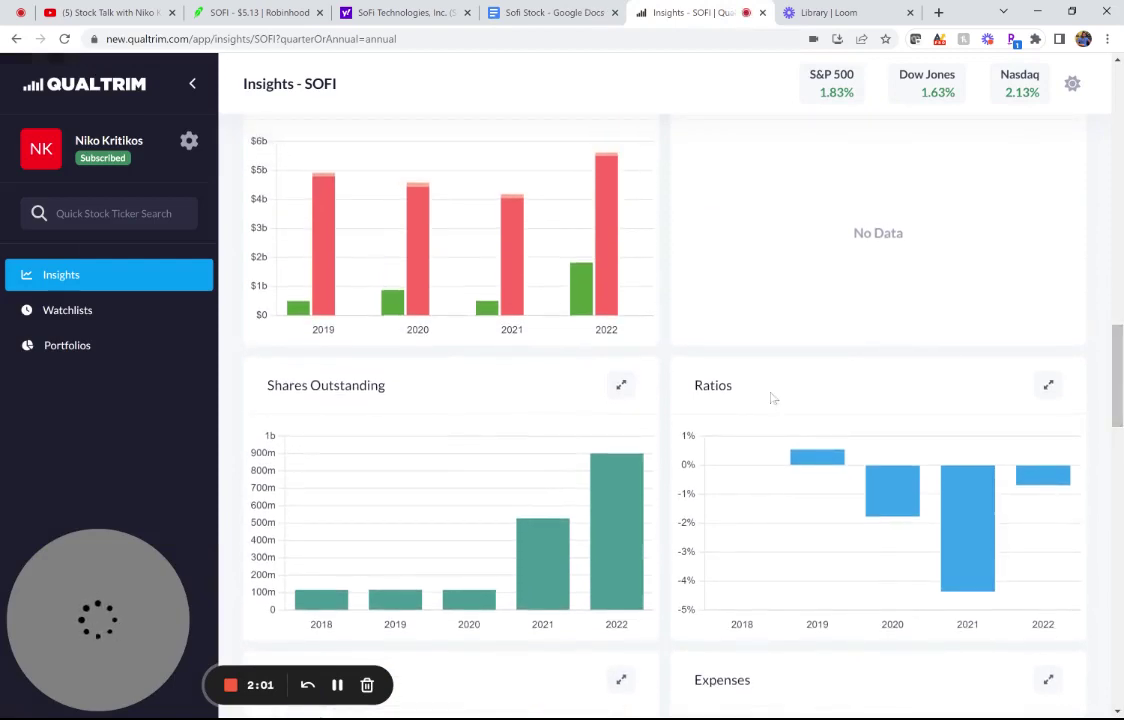
click(623, 388)
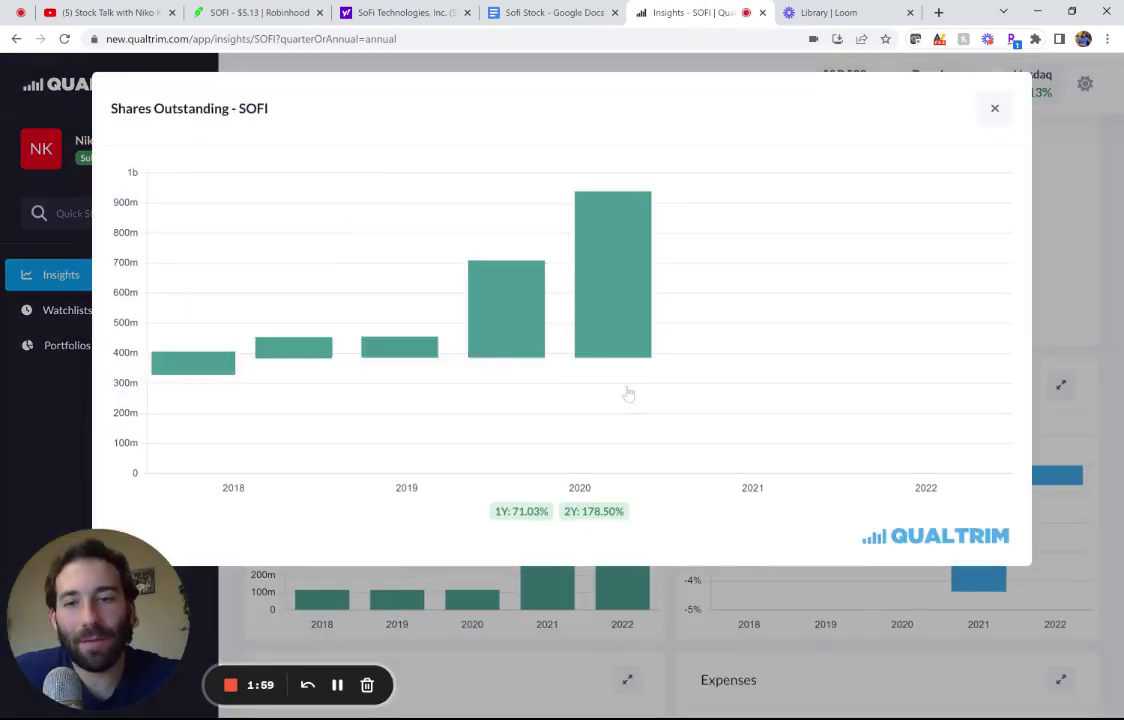
mouse_move(617, 452)
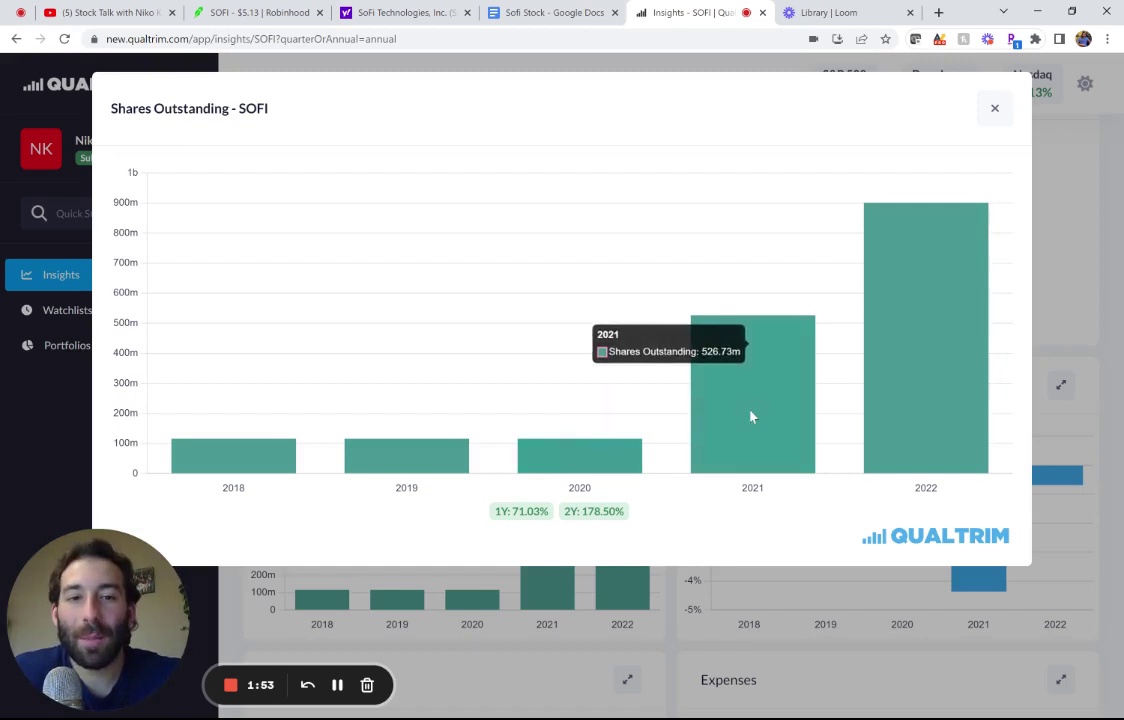
mouse_move(892, 345)
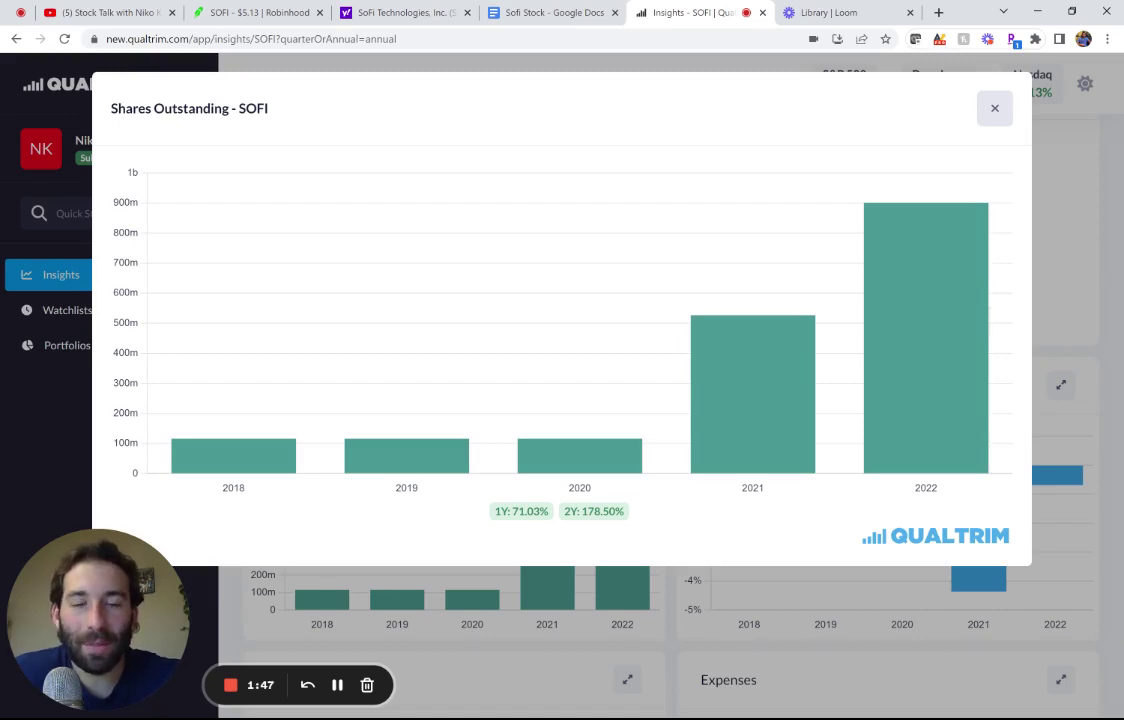
key(Escape)
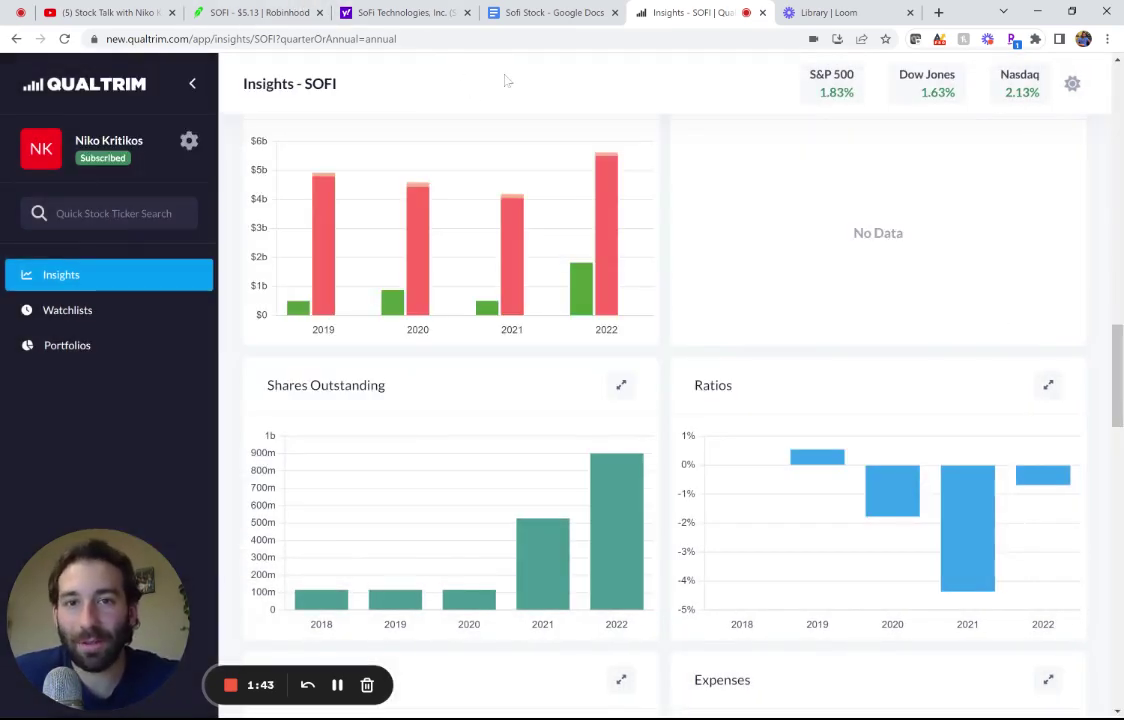
Step through the answer cells for criteria 10 to 15, all left as No
click(572, 13)
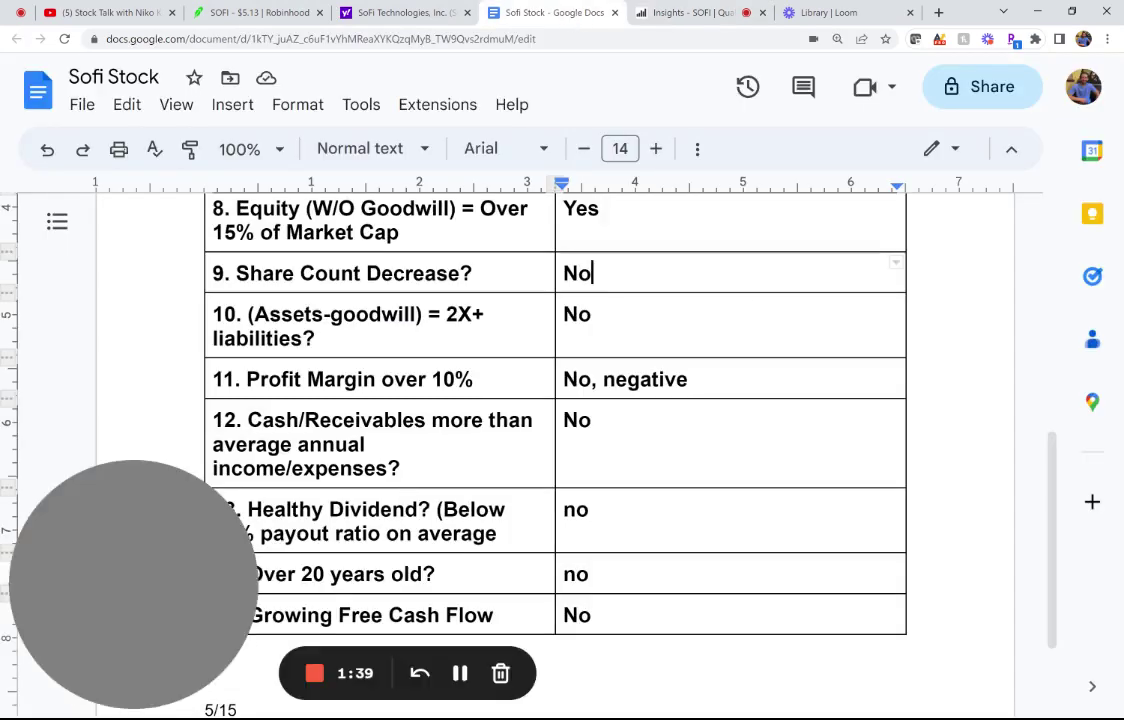
key(Down)
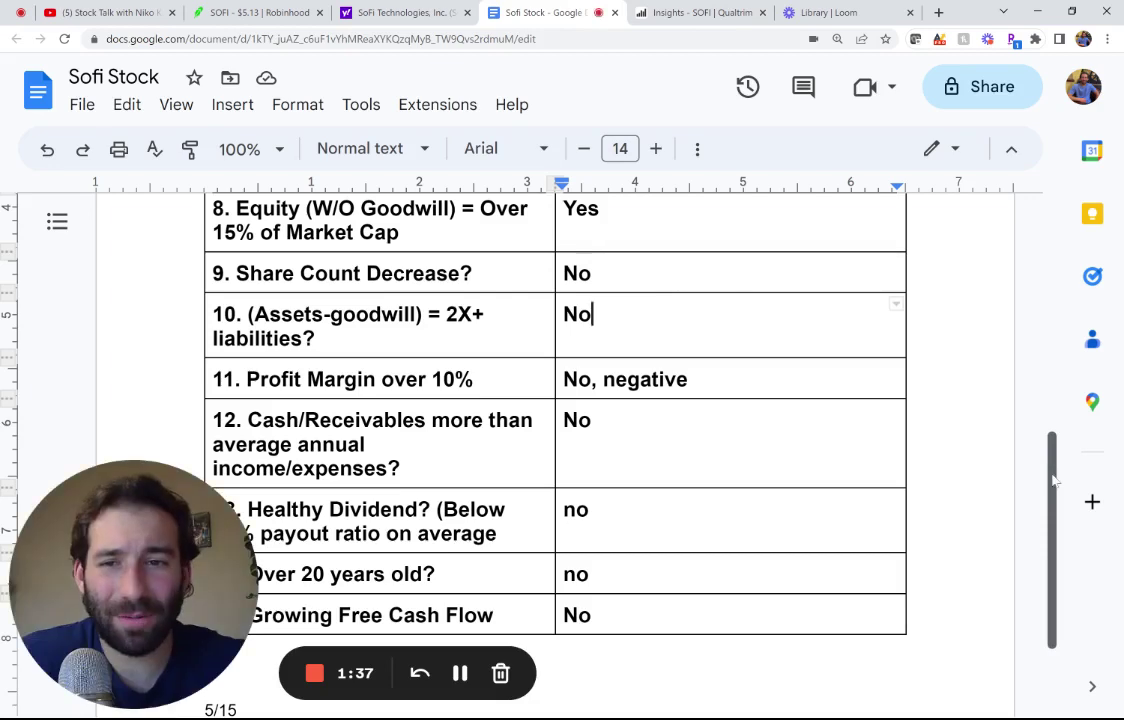
drag(1055, 481, 1037, 524)
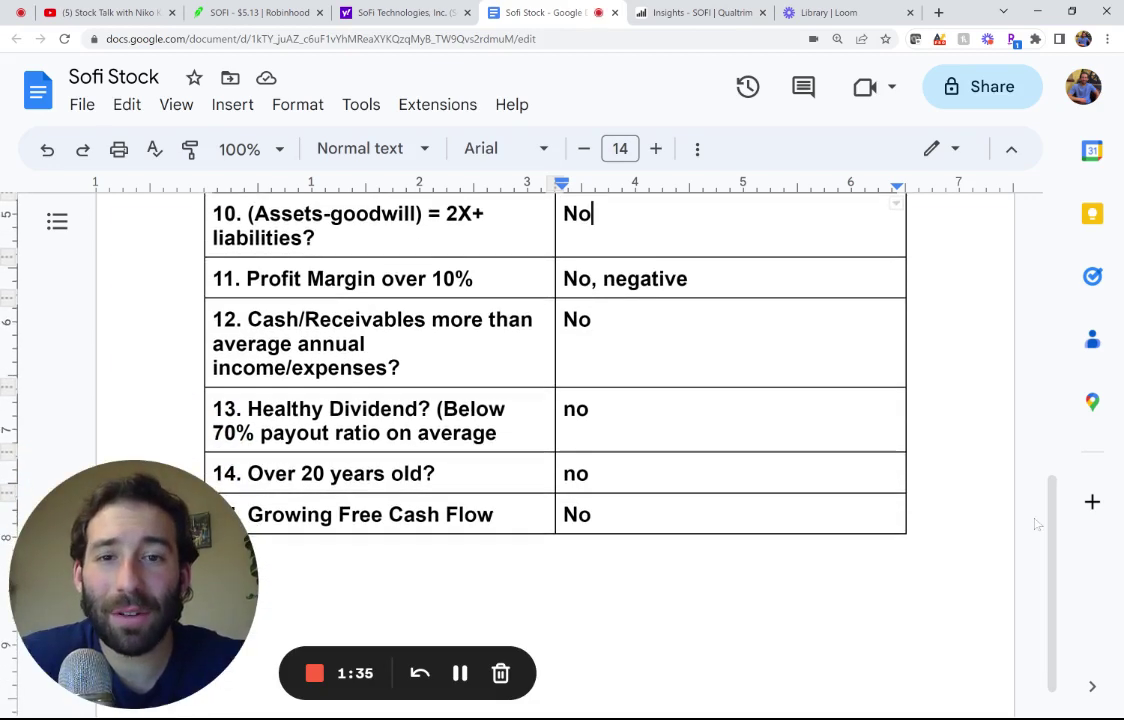
click(690, 278)
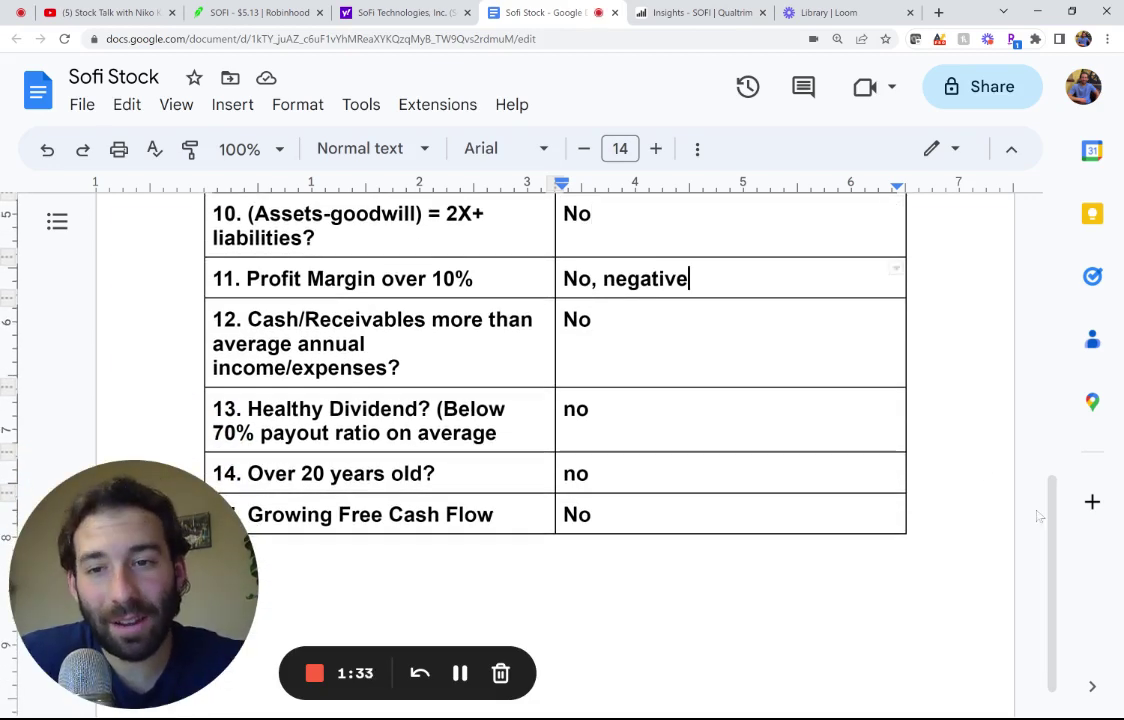
key(Down)
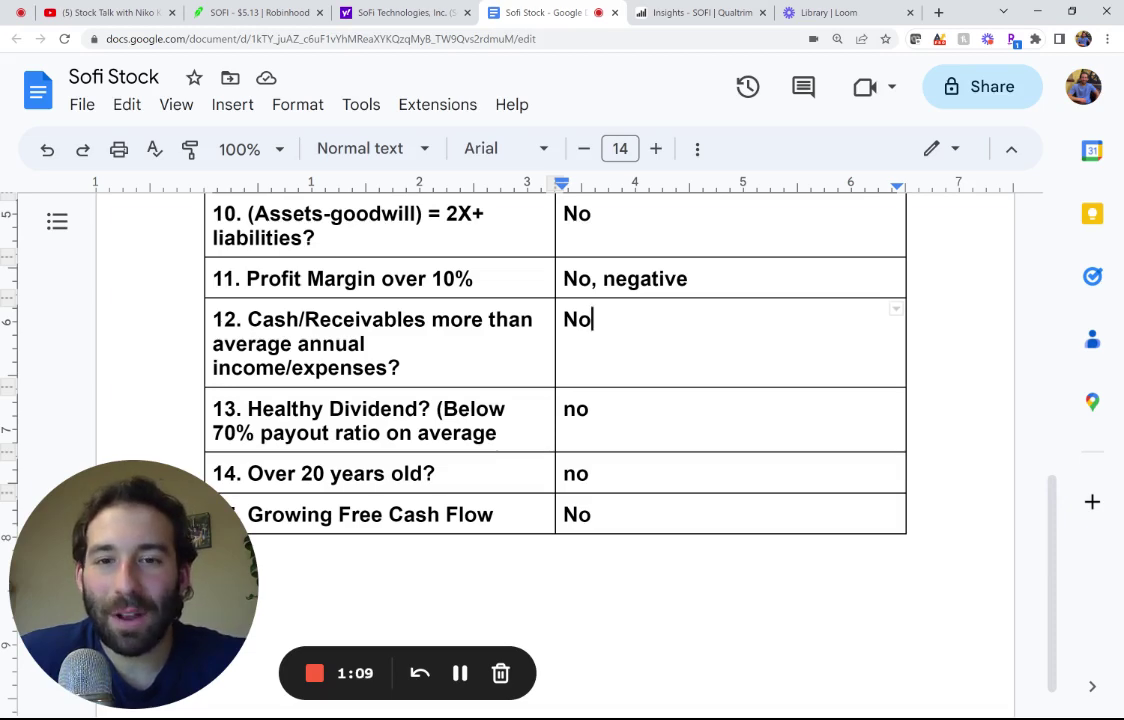
click(590, 409)
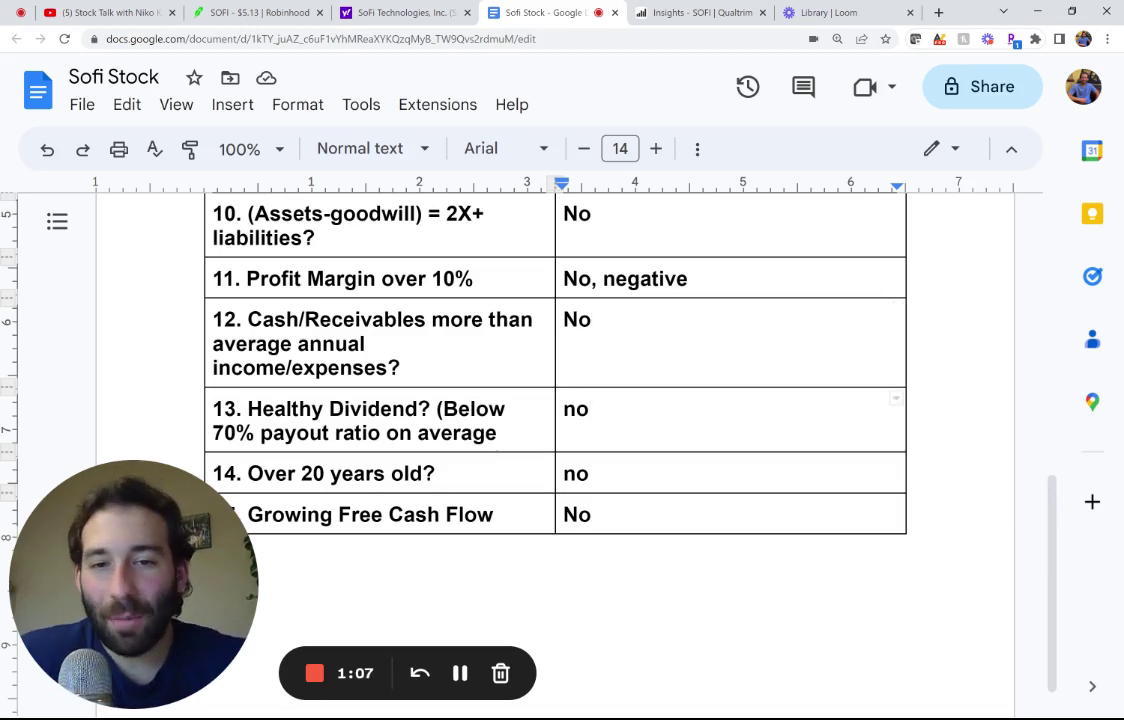
click(590, 473)
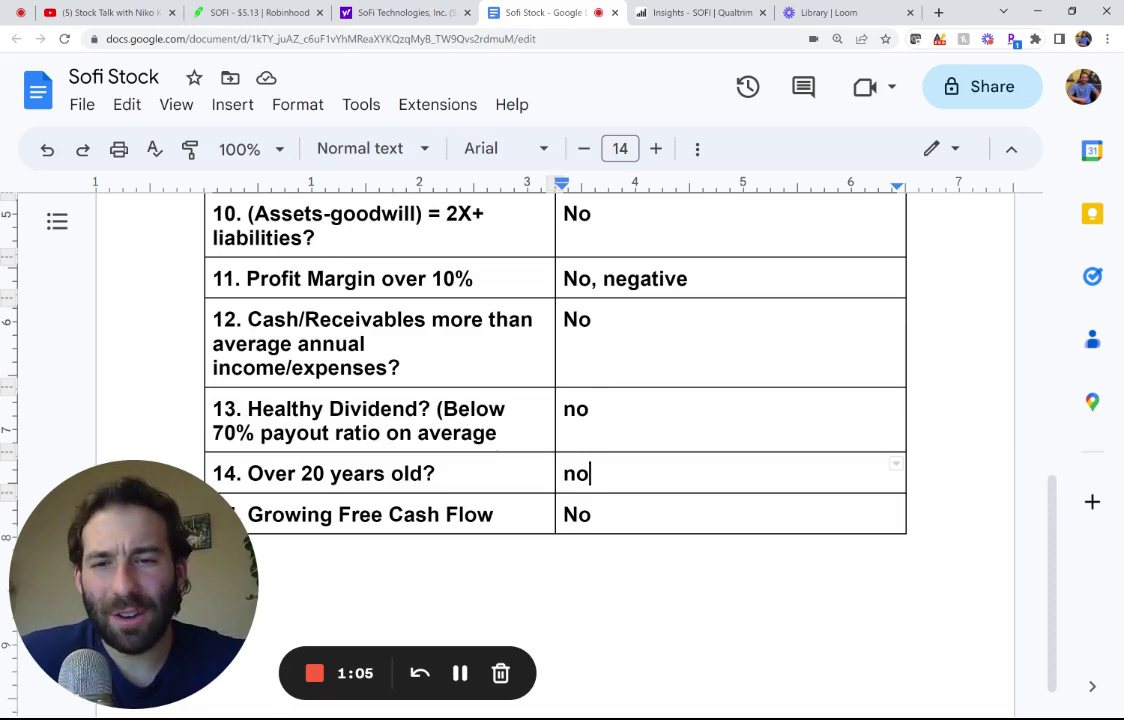
click(593, 514)
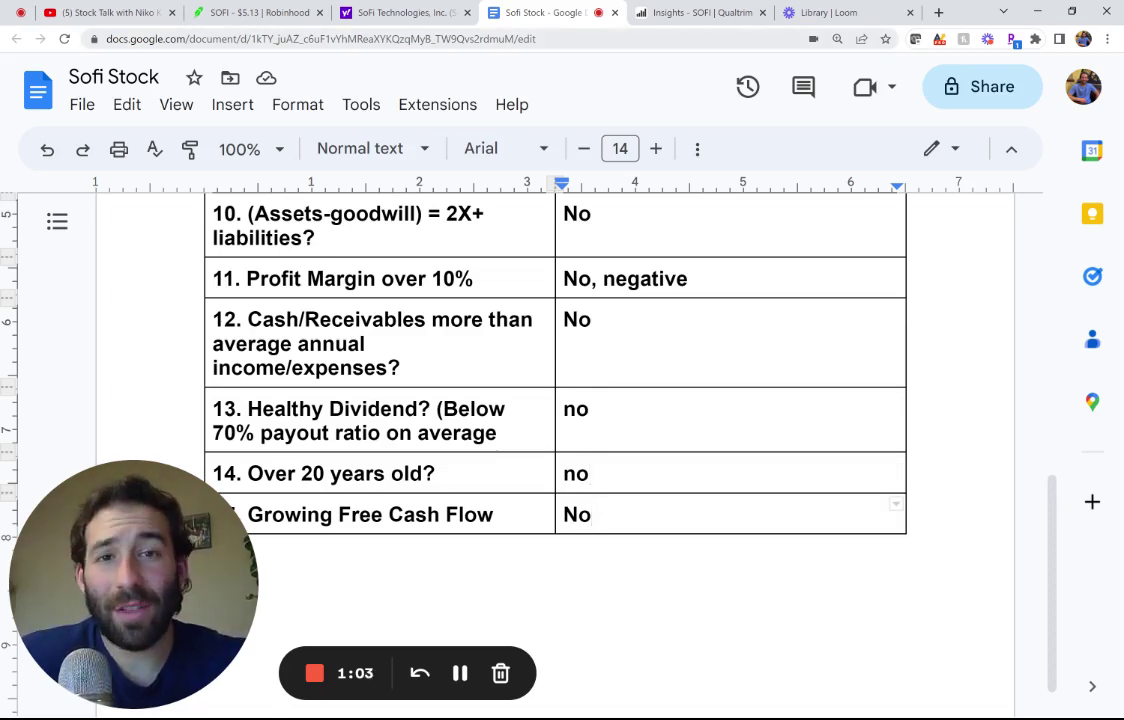
Inspect SoFi's enlarged Free Cash Flow chart from 2018 through -$7.36b in 2022
click(705, 13)
scroll(660, 400, down, 8)
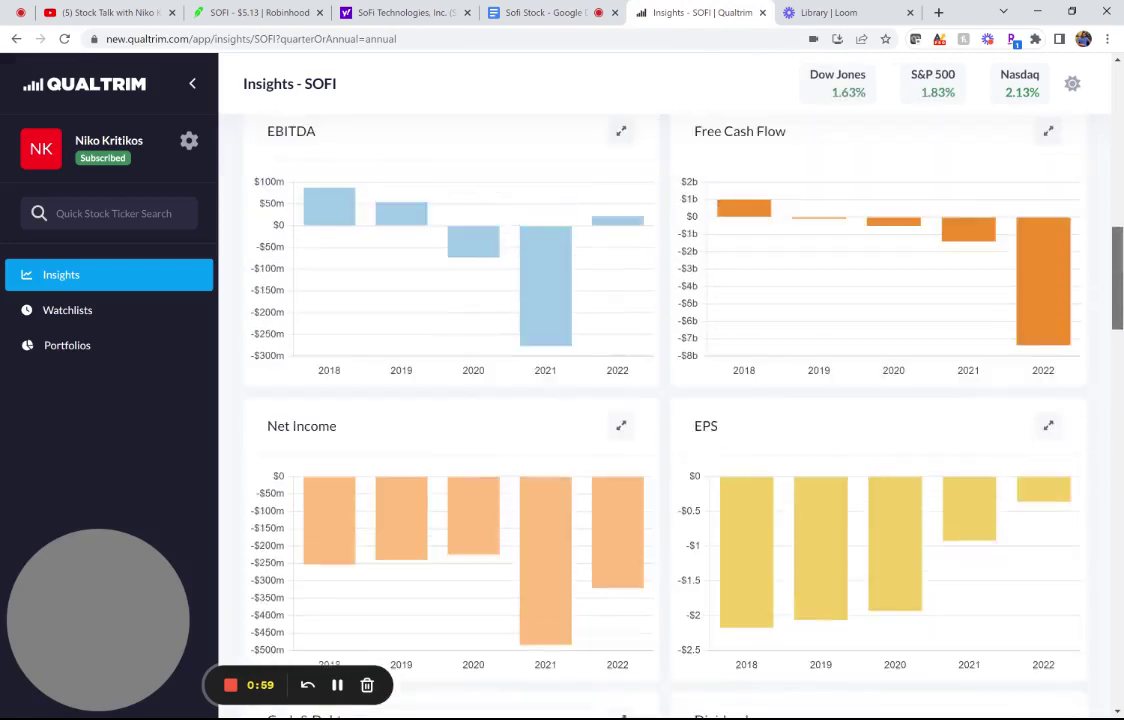
scroll(660, 400, up, 1)
click(1050, 205)
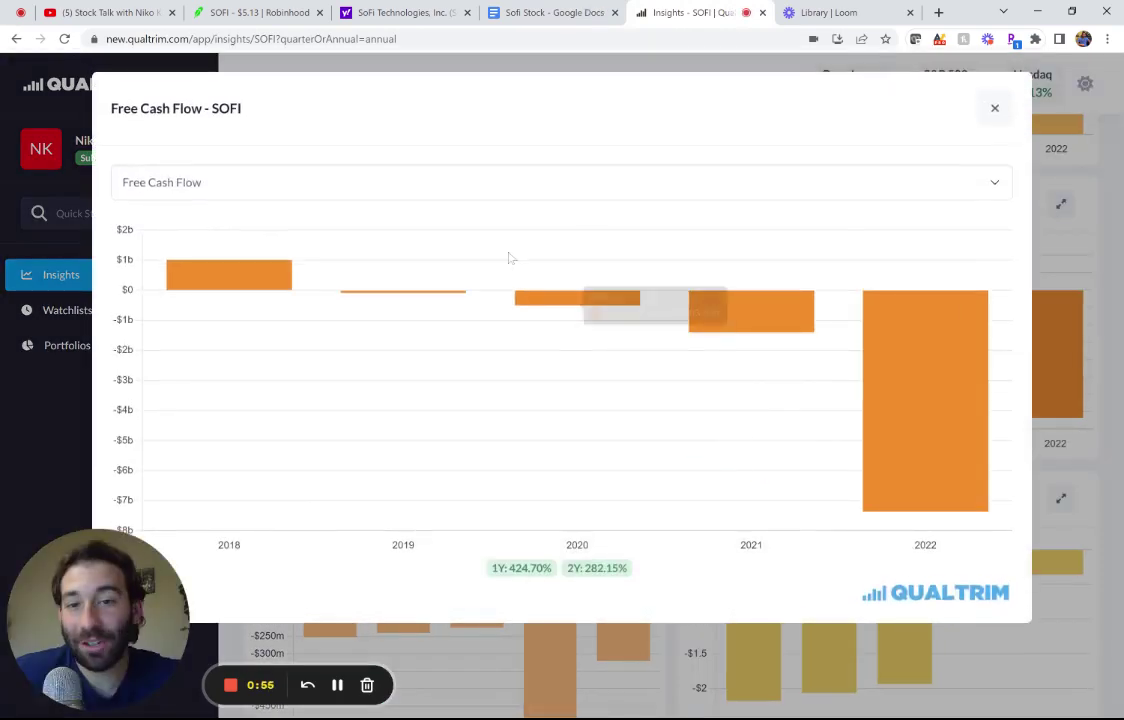
mouse_move(213, 277)
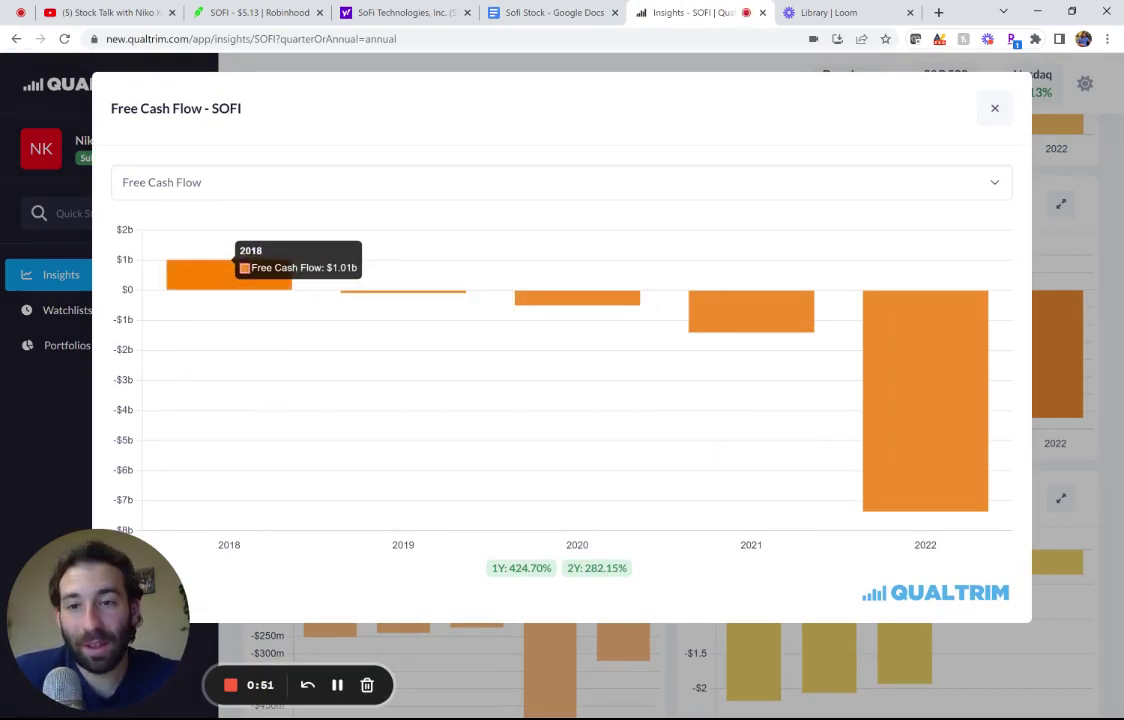
mouse_move(873, 381)
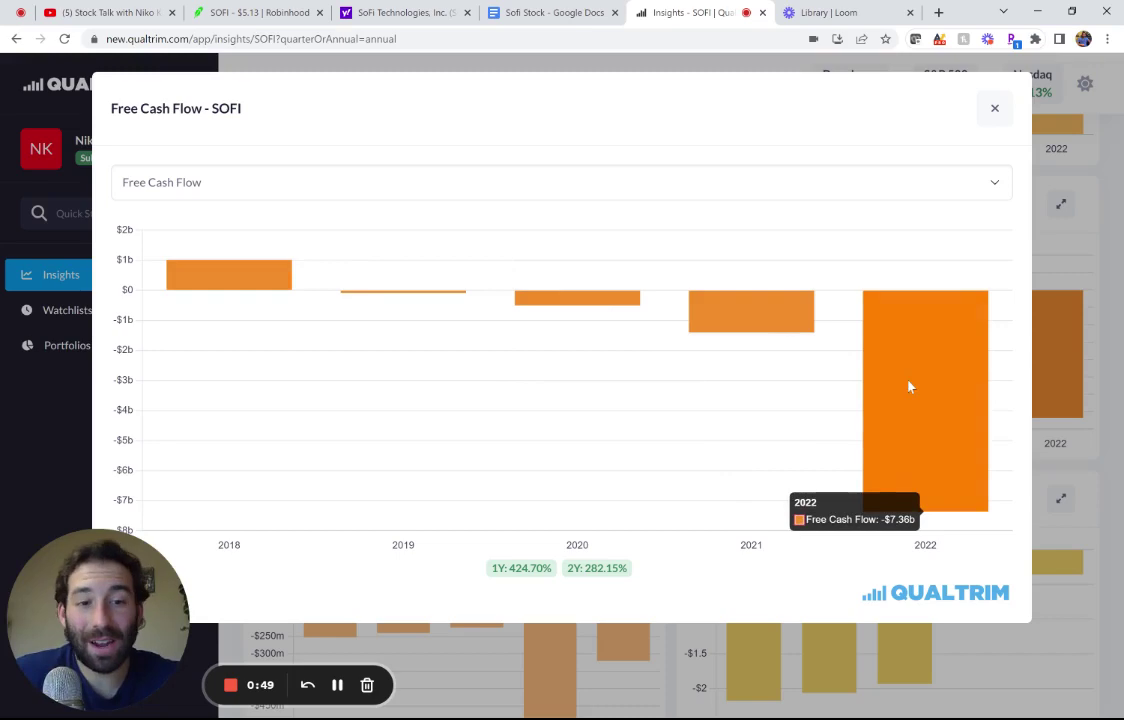
click(1028, 238)
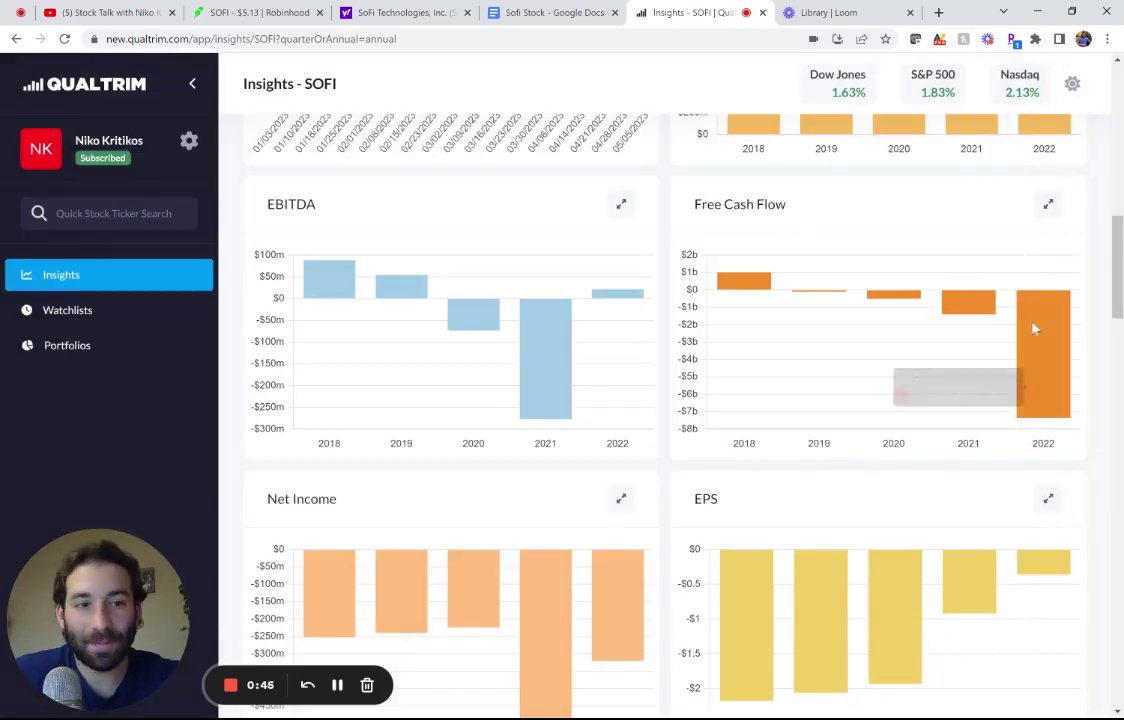
Enlarge the Expenses chart, showing about $350m in 2018 rising to $1.6b in 2022
scroll(1116, 365, down, 5)
drag(1116, 365, 1092, 460)
click(1047, 240)
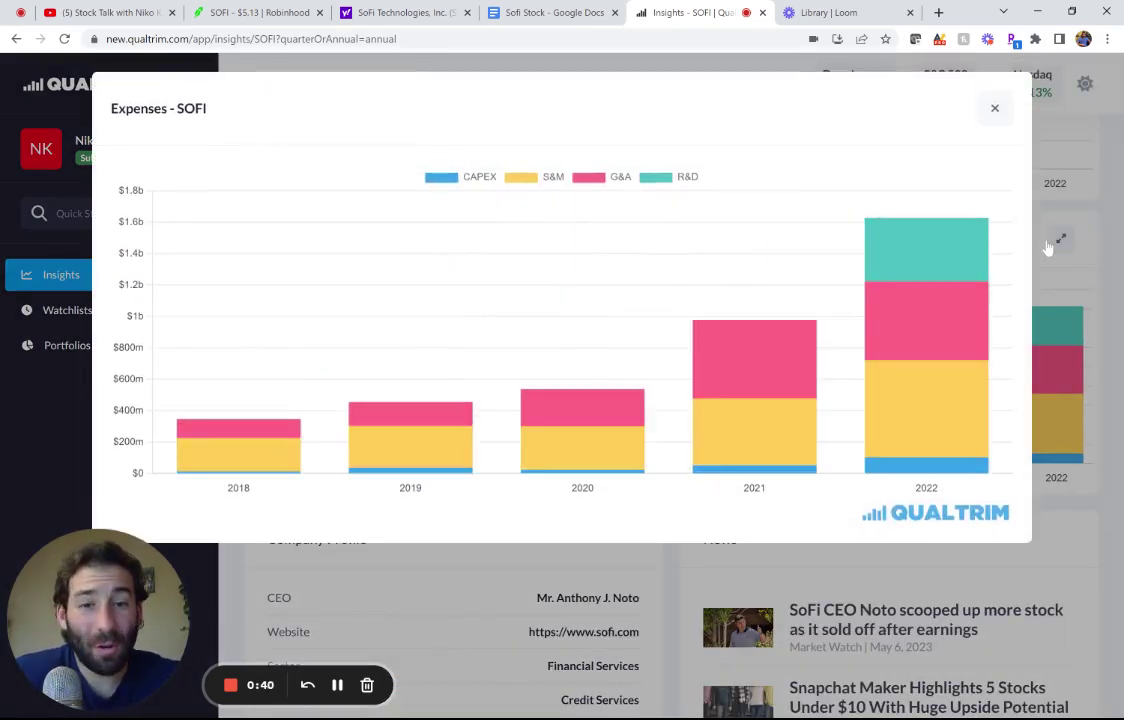
mouse_move(925, 267)
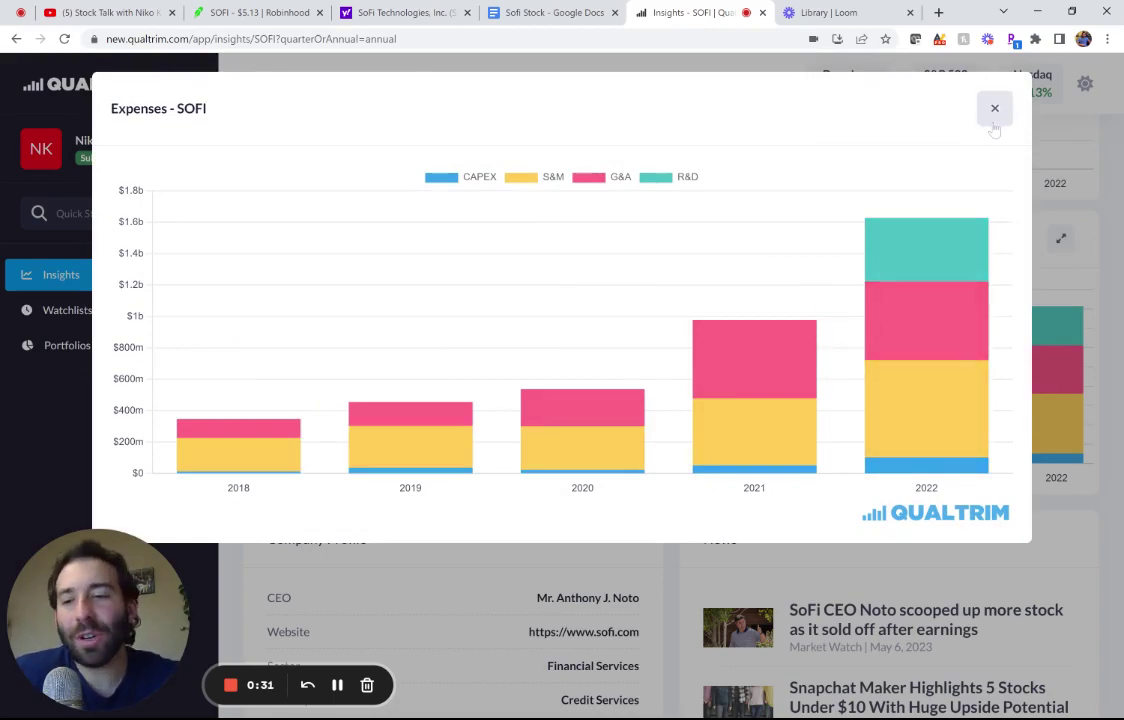
Check the Cash, Cash Equivalents row under Total Assets on Yahoo Finance, then return to the checklist
click(400, 13)
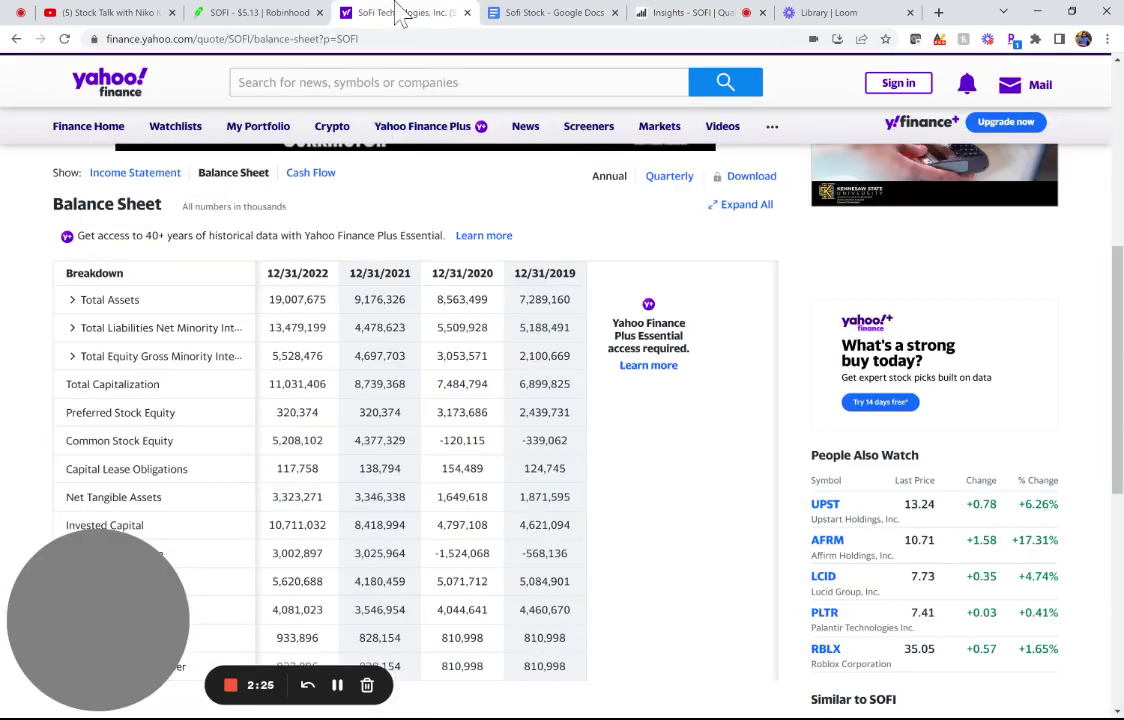
click(72, 299)
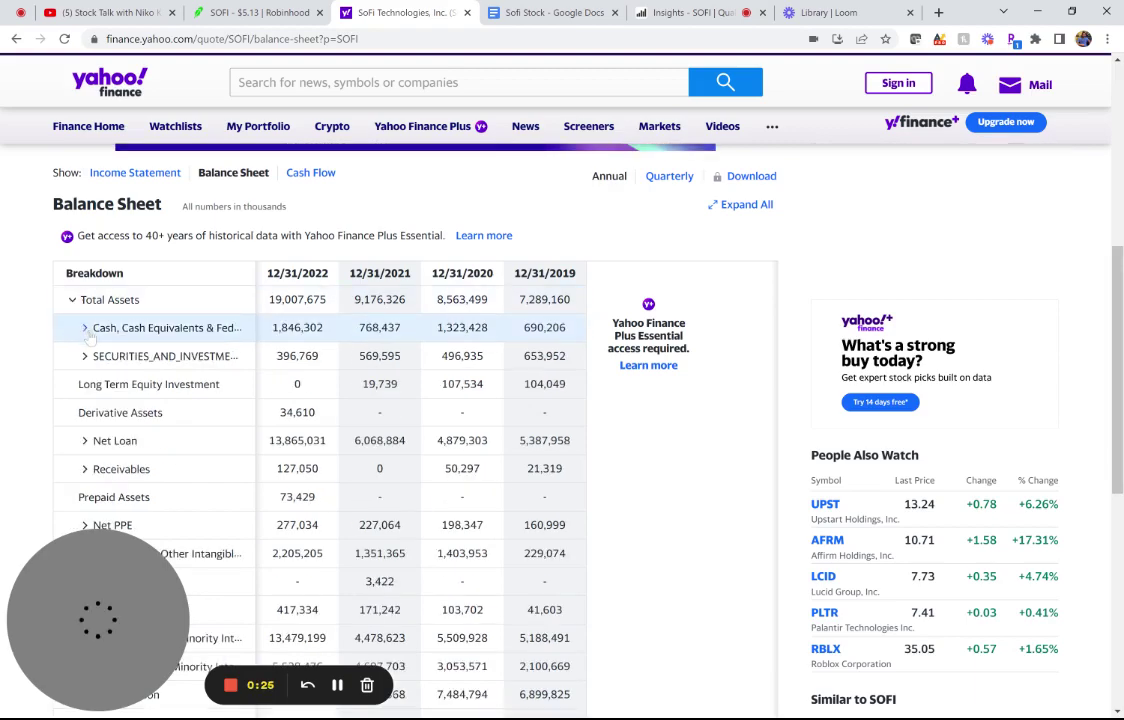
click(85, 327)
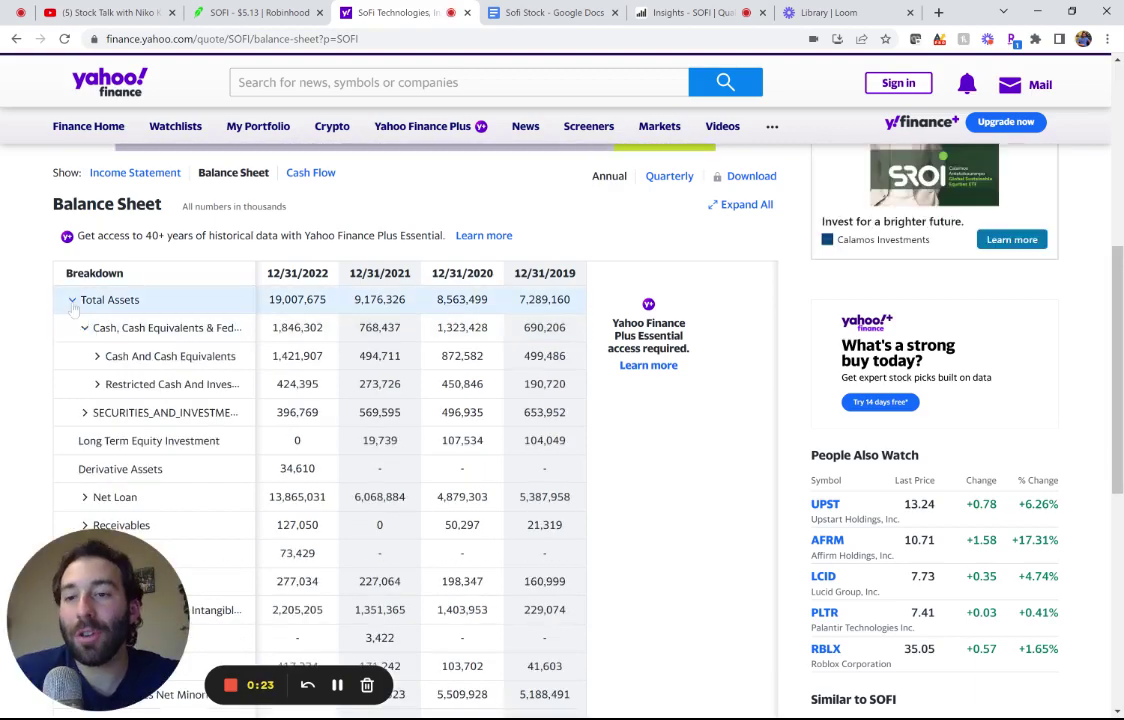
click(72, 299)
click(507, 14)
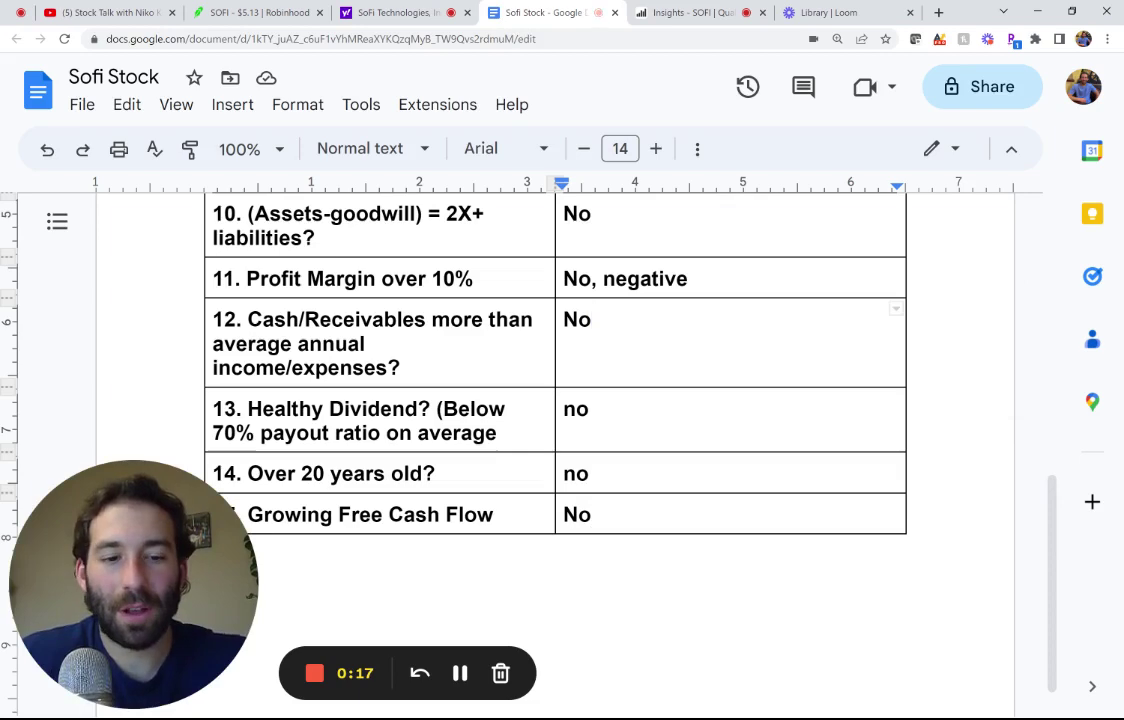
Replace 'No' with 'Yes' in row 12's answer cell of the Sofi Stock checklist
key(BackSpace)
key(BackSpace)
text(Yes)
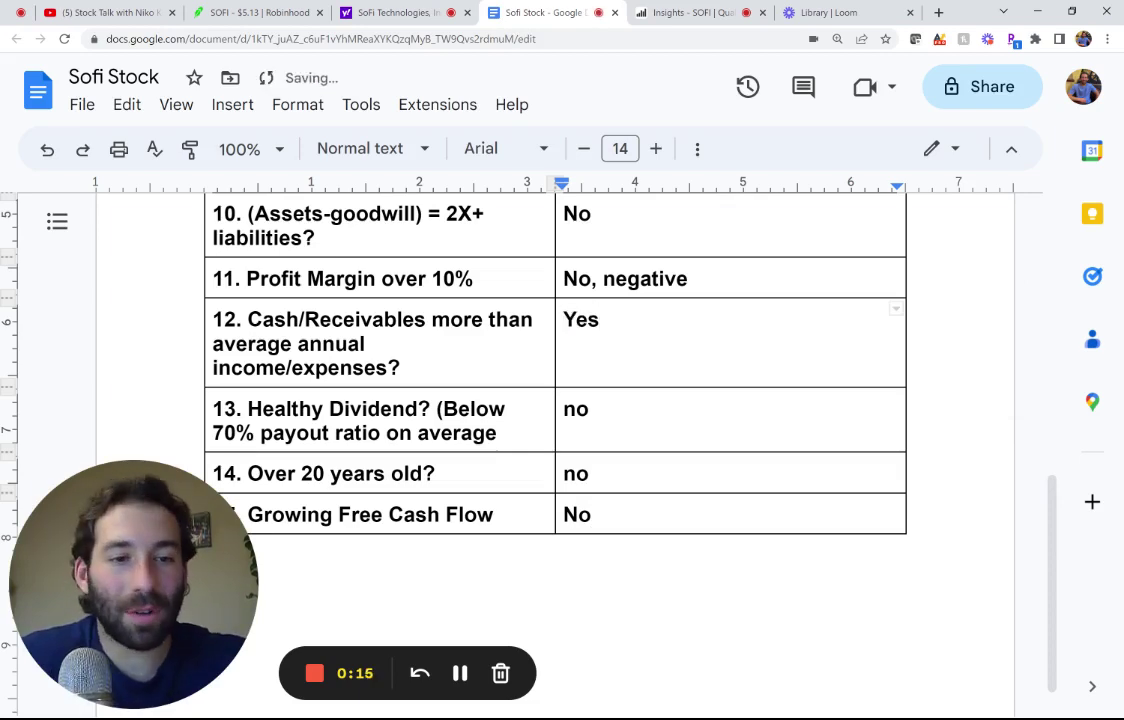
scroll(1049, 539, down, 1)
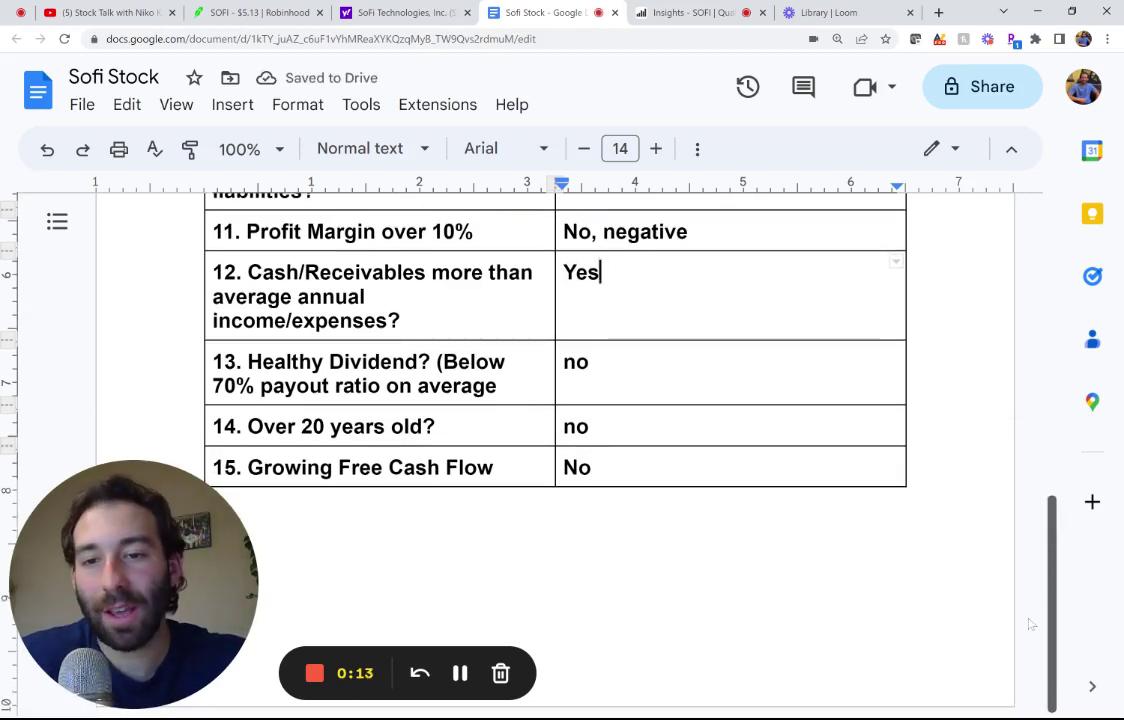
drag(1049, 620, 1005, 340)
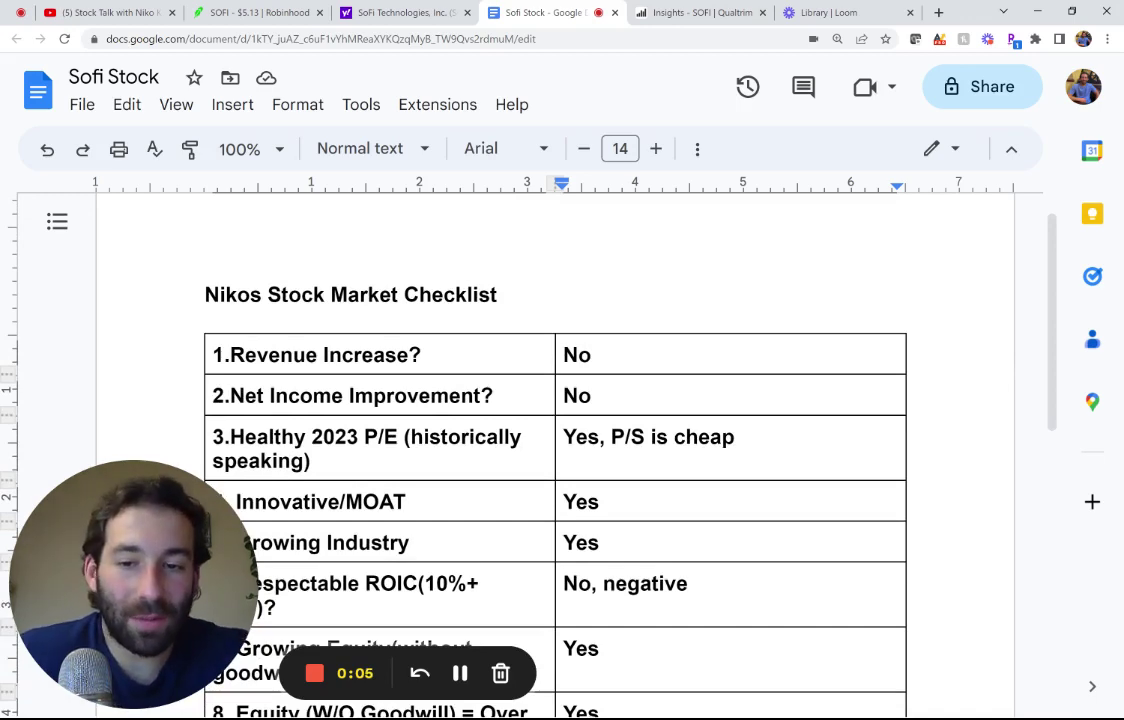